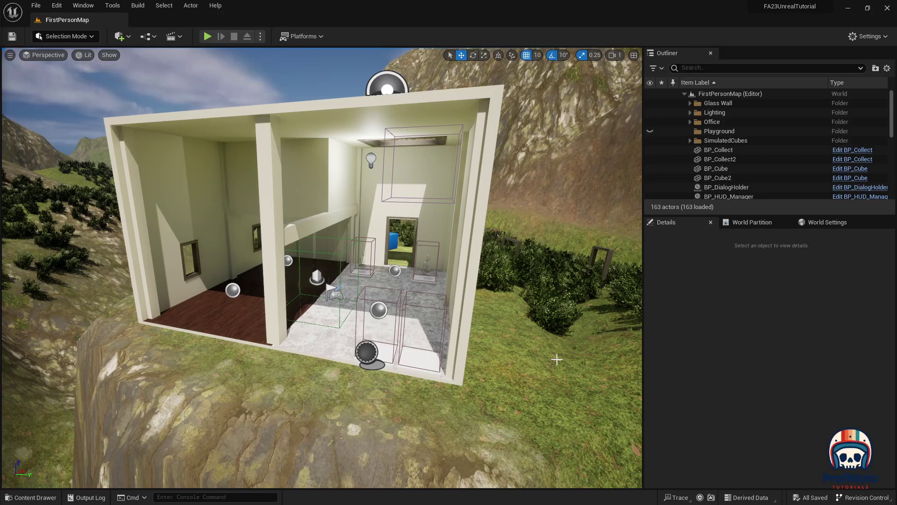
- Build all levels, choosing to build HLODs, and save the selected FirstPersonMap and PostProcessVolume content
click(320, 37)
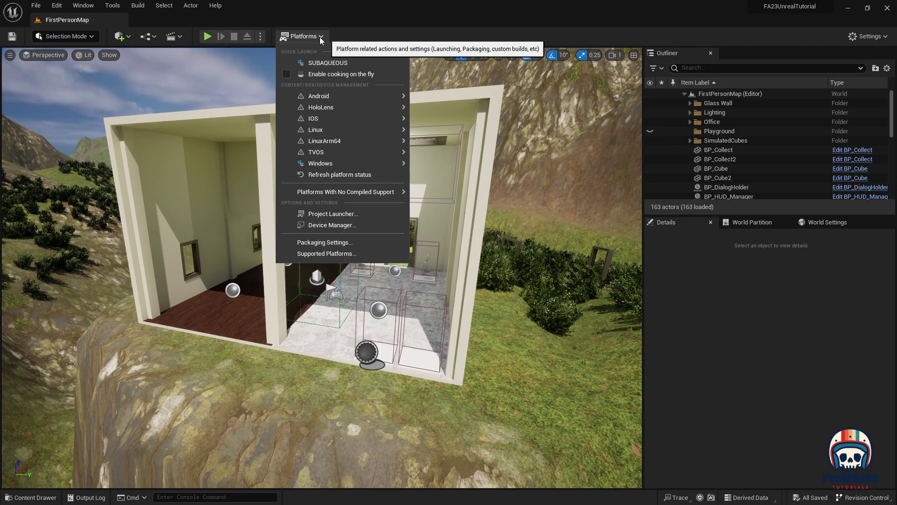
mouse_move(311, 165)
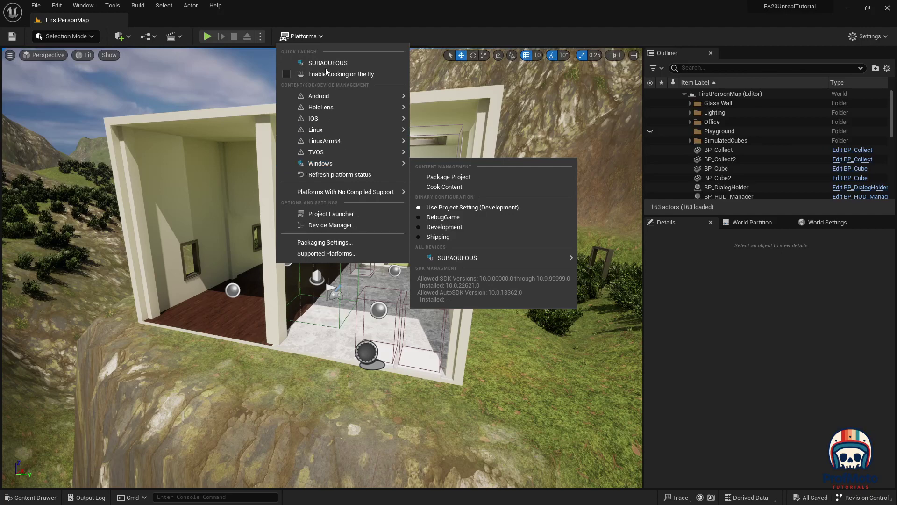
click(147, 7)
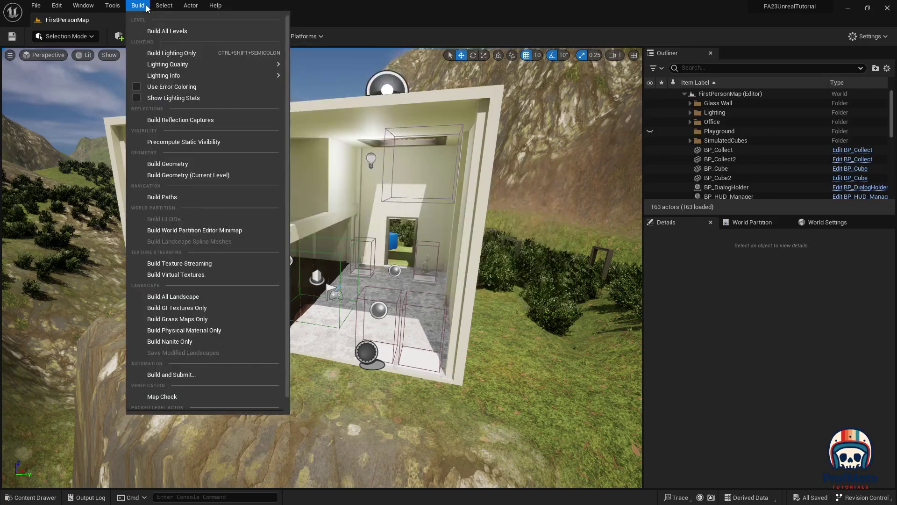
click(150, 34)
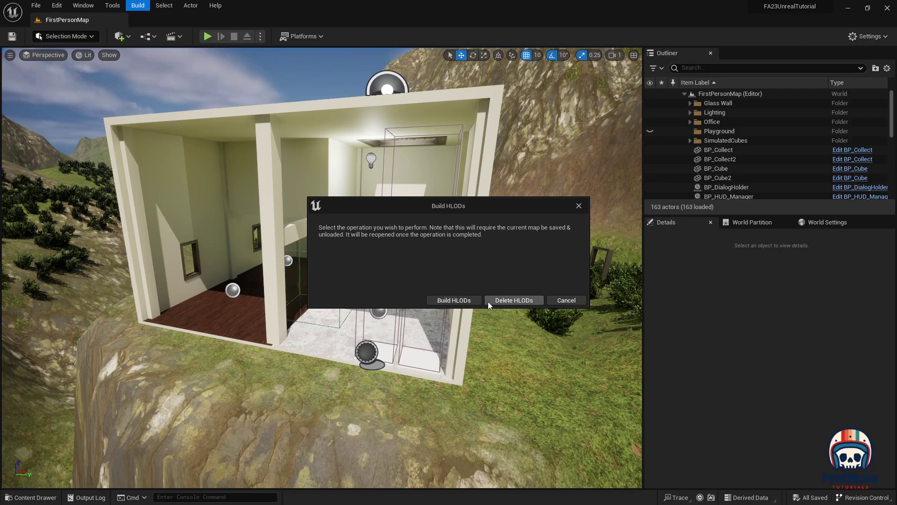
click(447, 300)
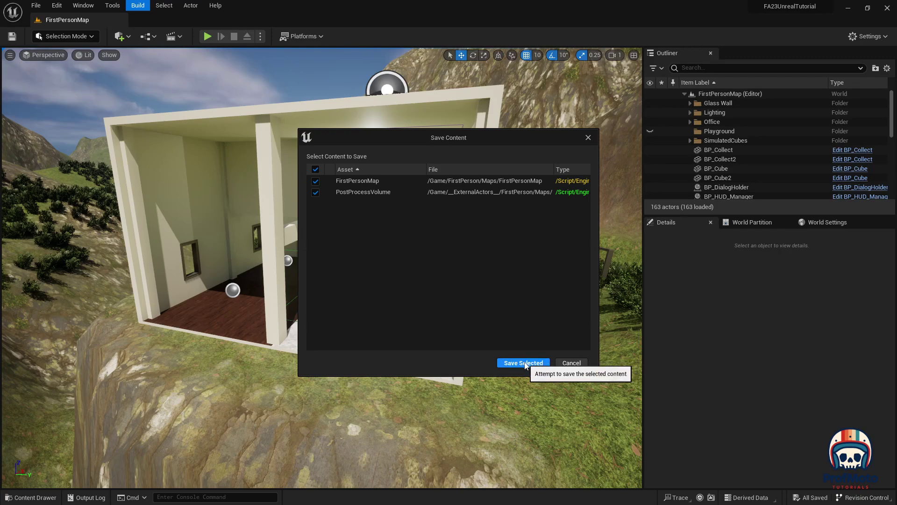
click(523, 363)
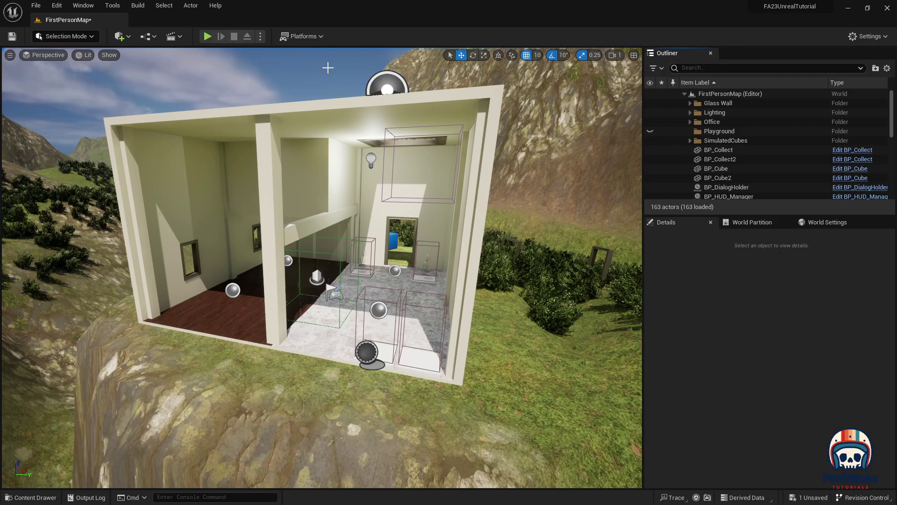
- Quick-launch the project on the SUBAQUEOUS device, saving FirstPersonMap, and show the launch's output log
click(319, 38)
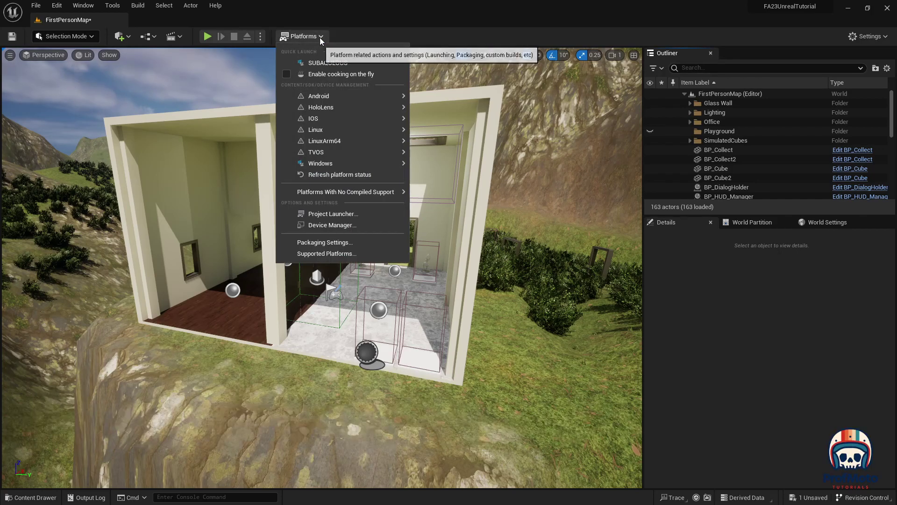
click(333, 64)
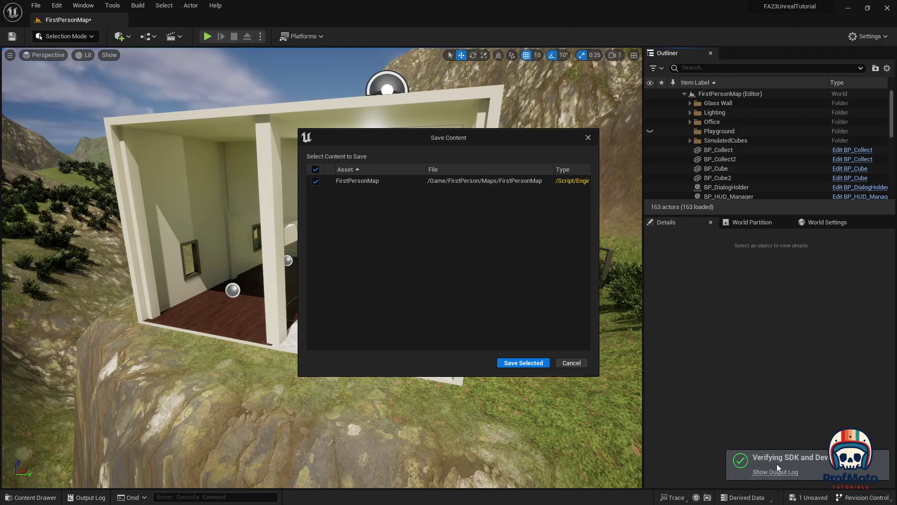
click(519, 364)
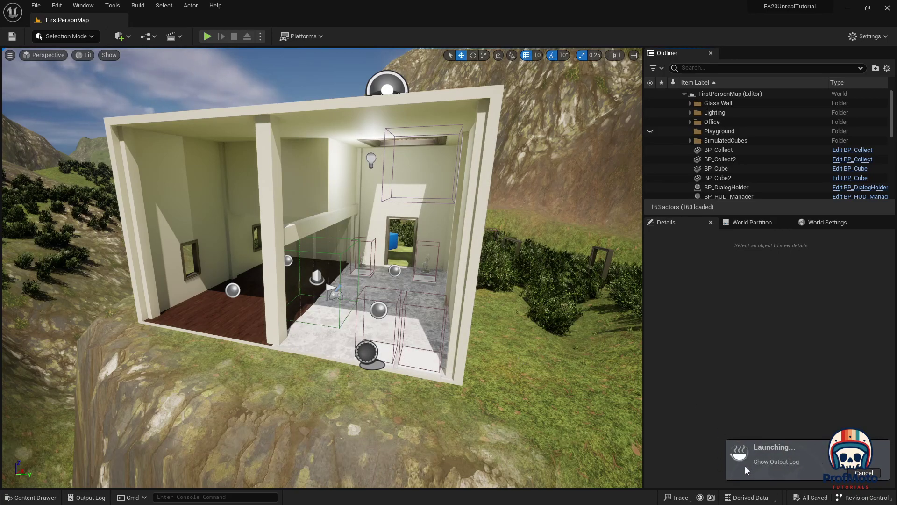
click(768, 463)
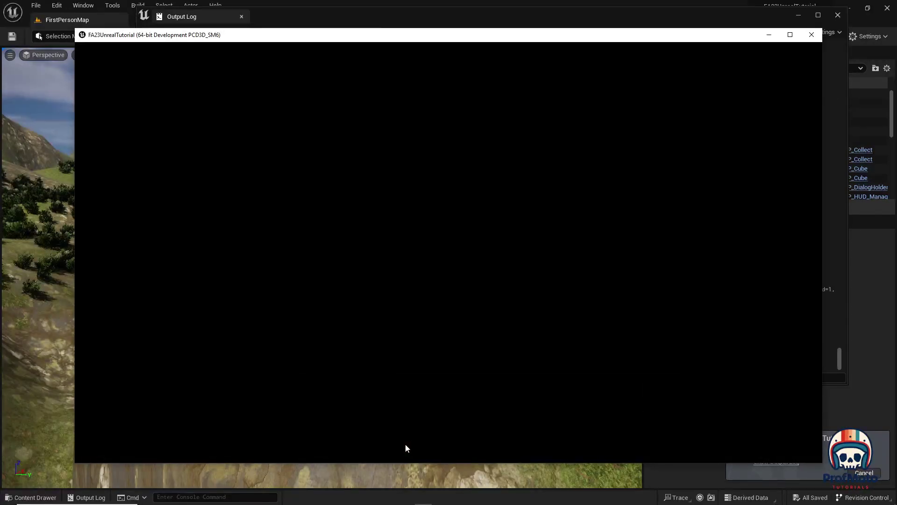
- Playtest the launched game by walking through the level and bringing up its pause menu, and close the game and log windows
key(w)
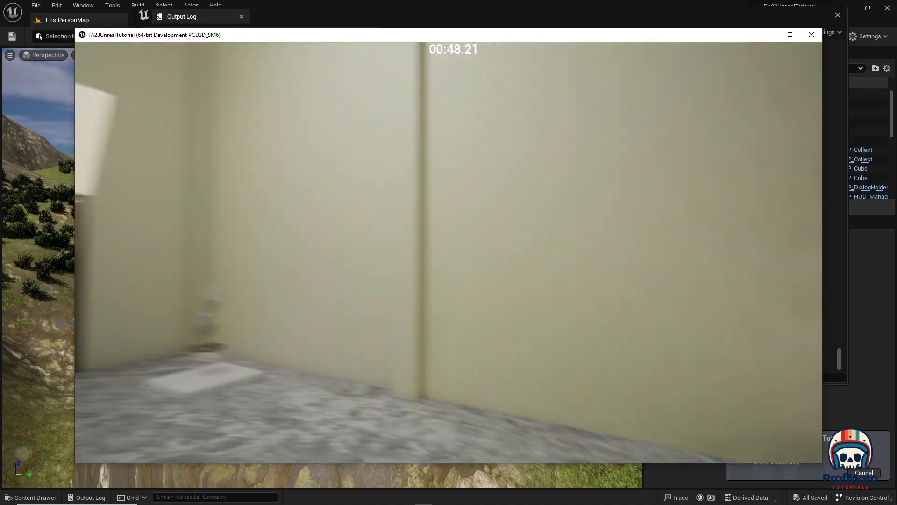
key(w)
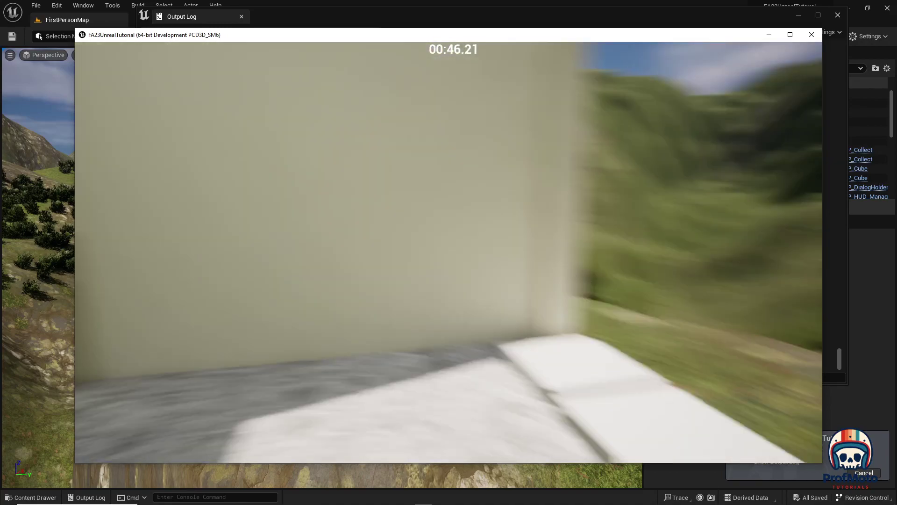
key(w)
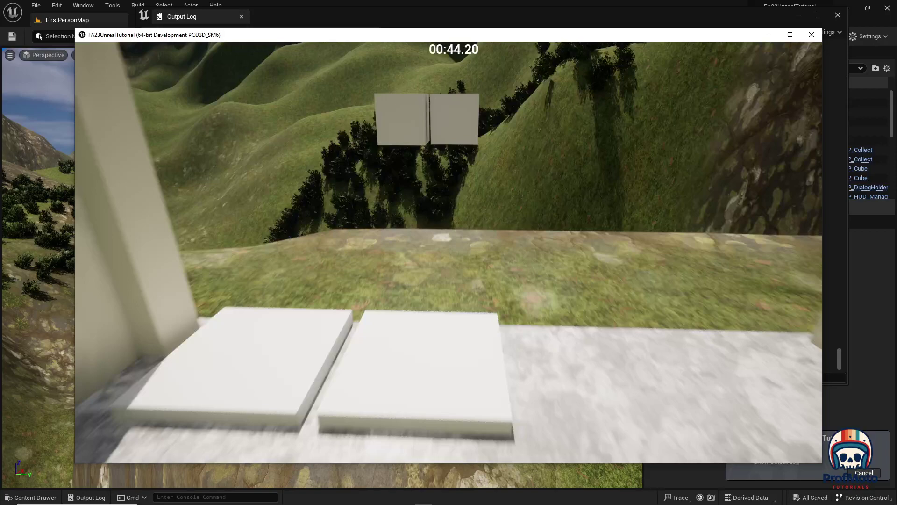
key(Escape)
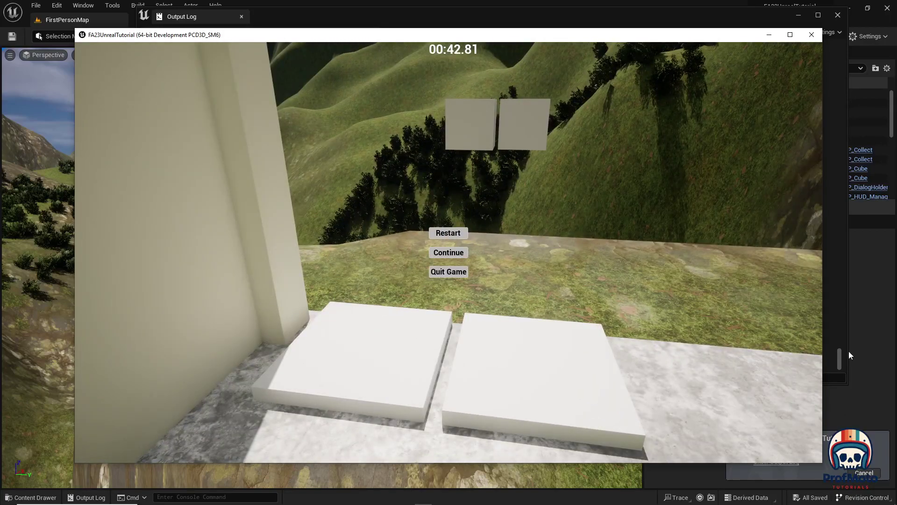
click(811, 35)
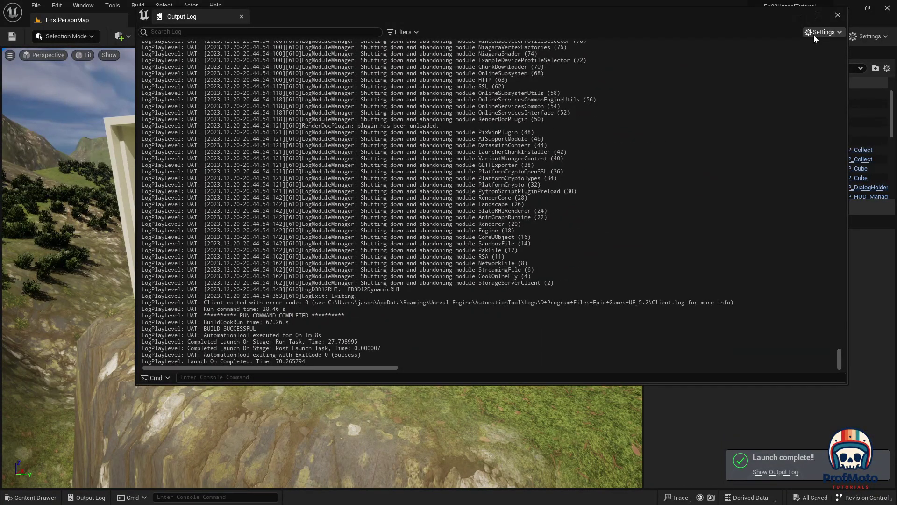
click(839, 16)
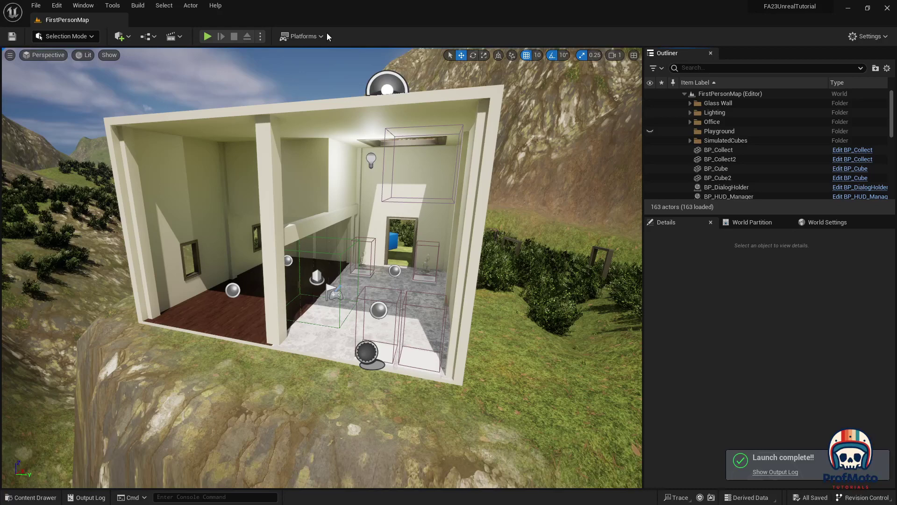
- Set the binary configuration for the Windows platform to Shipping
click(318, 38)
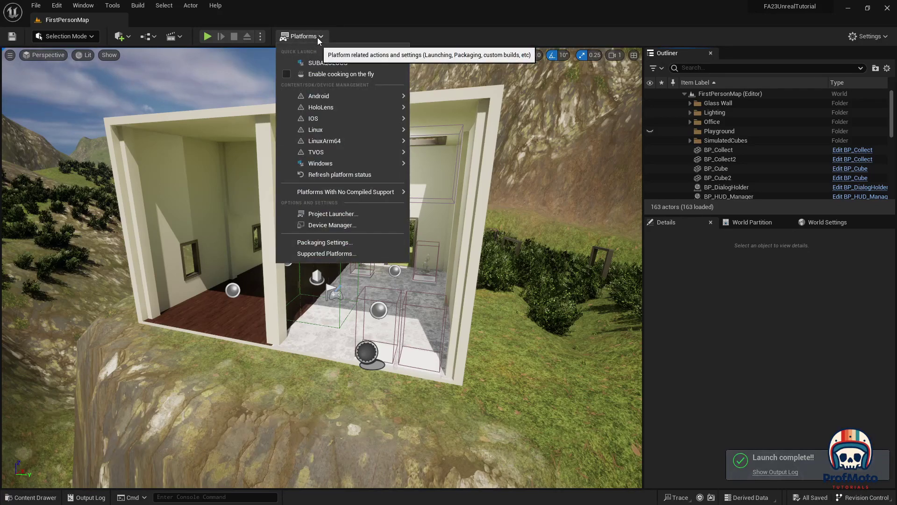
mouse_move(320, 163)
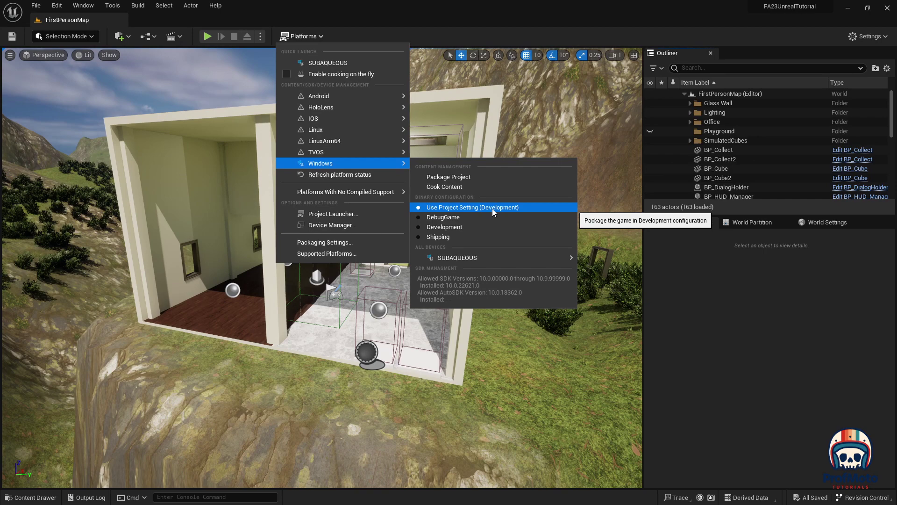
click(418, 237)
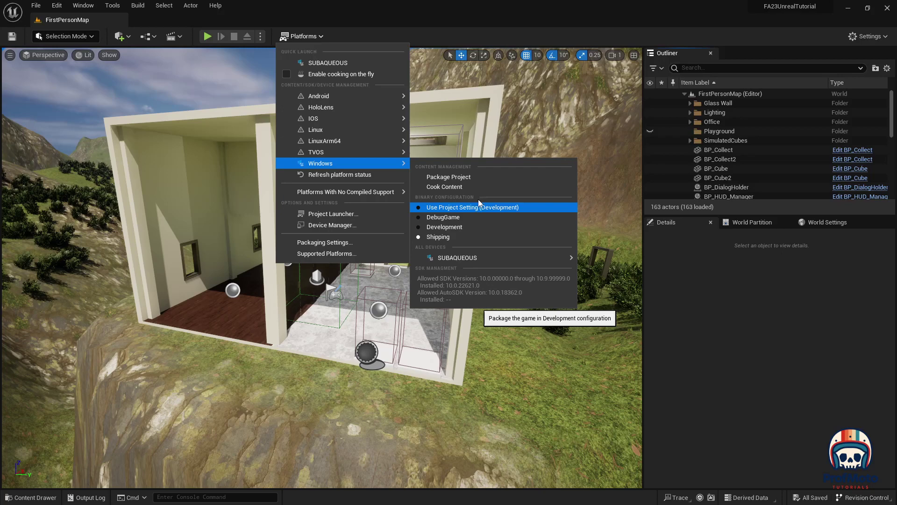
click(395, 13)
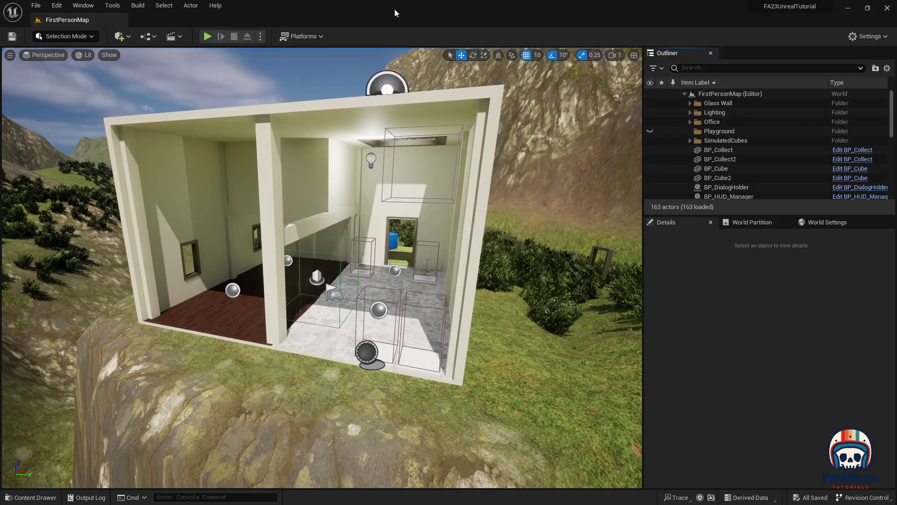
- Set the Build Configuration to Shipping in the project's Packaging settings
click(39, 9)
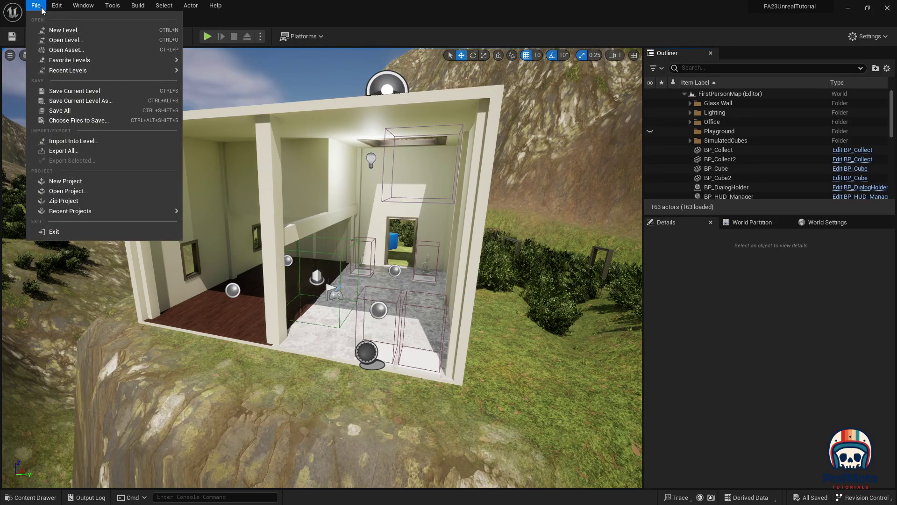
mouse_move(56, 10)
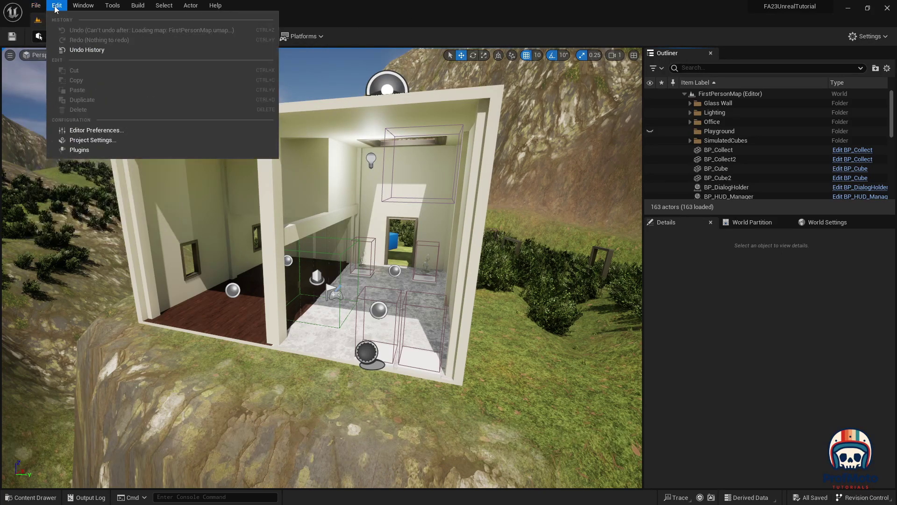
click(78, 140)
drag(226, 79, 256, 51)
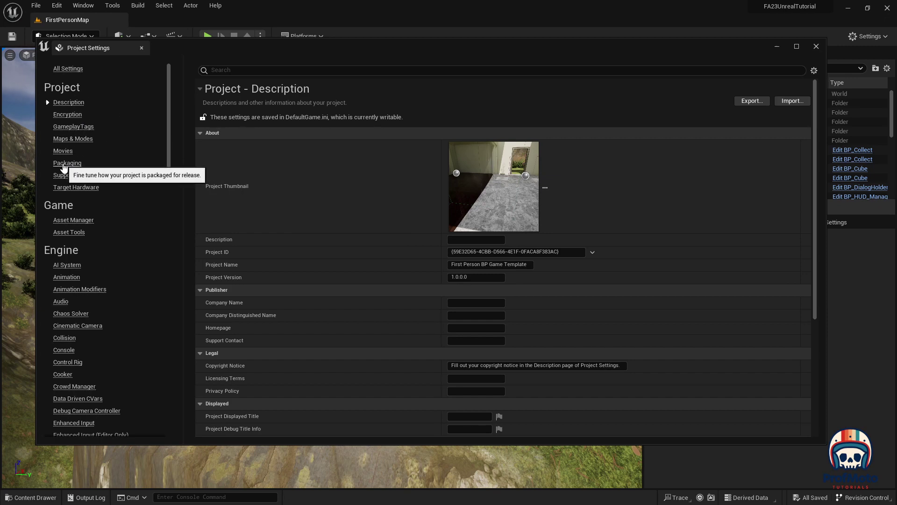
click(67, 164)
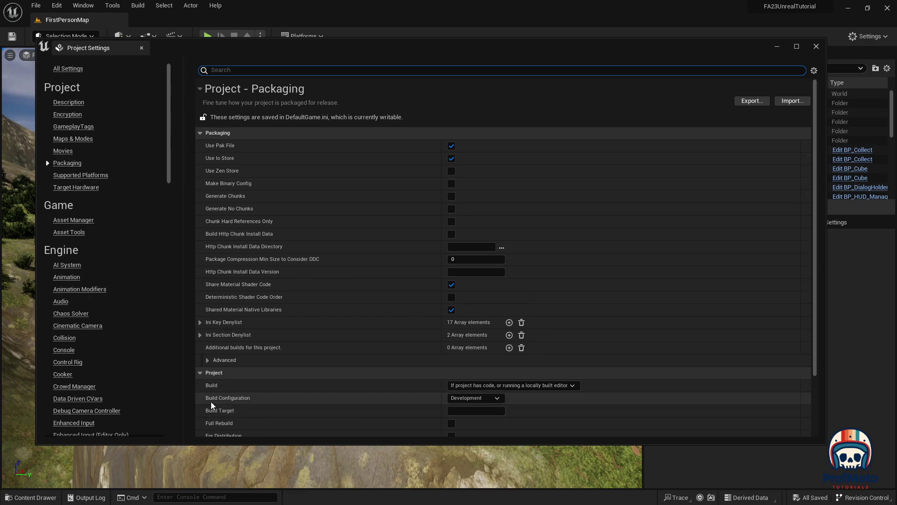
click(498, 400)
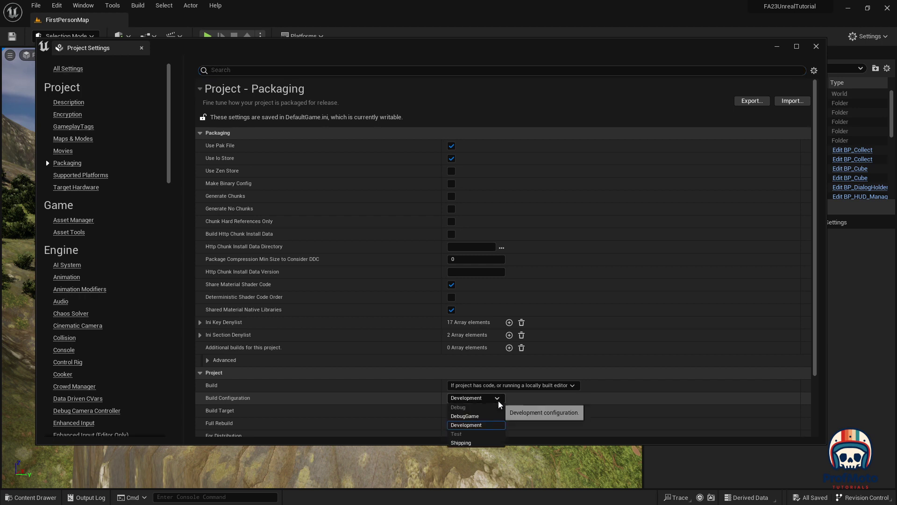
click(480, 443)
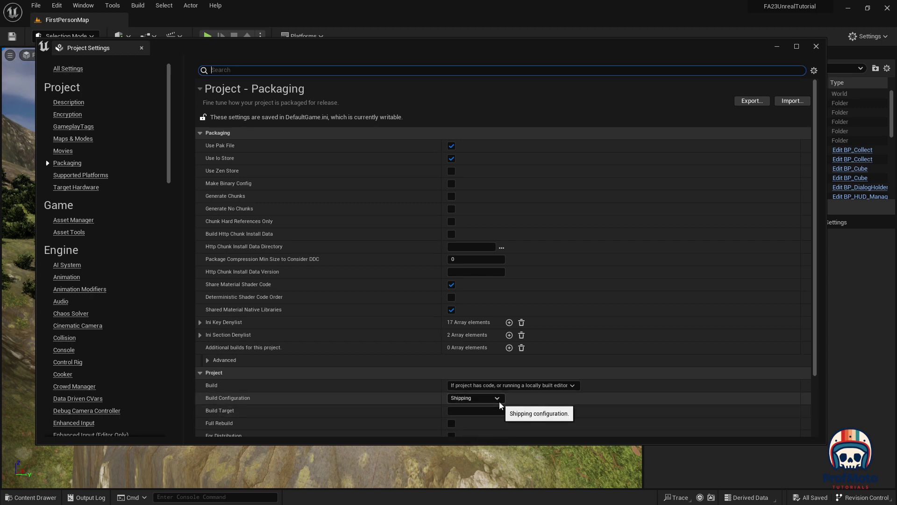
- Switch the packaging Build Configuration to Development and back to Shipping
click(498, 400)
click(487, 425)
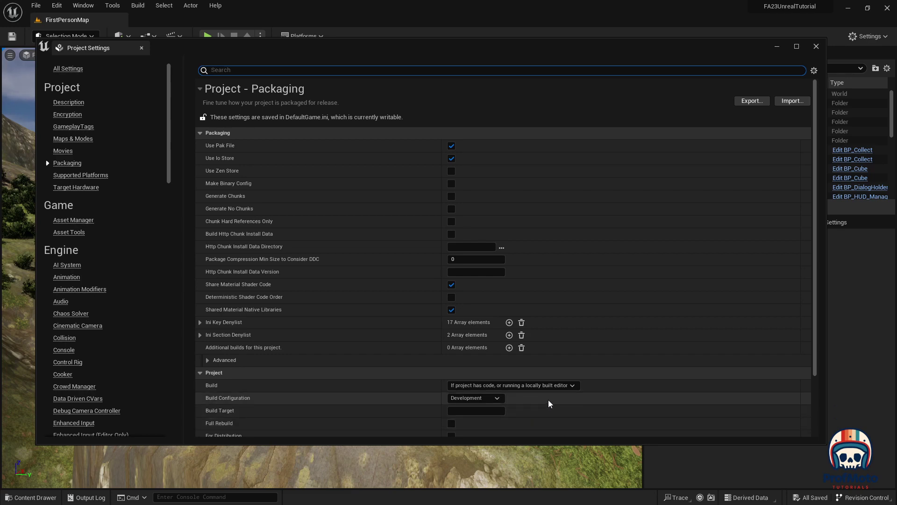
click(487, 398)
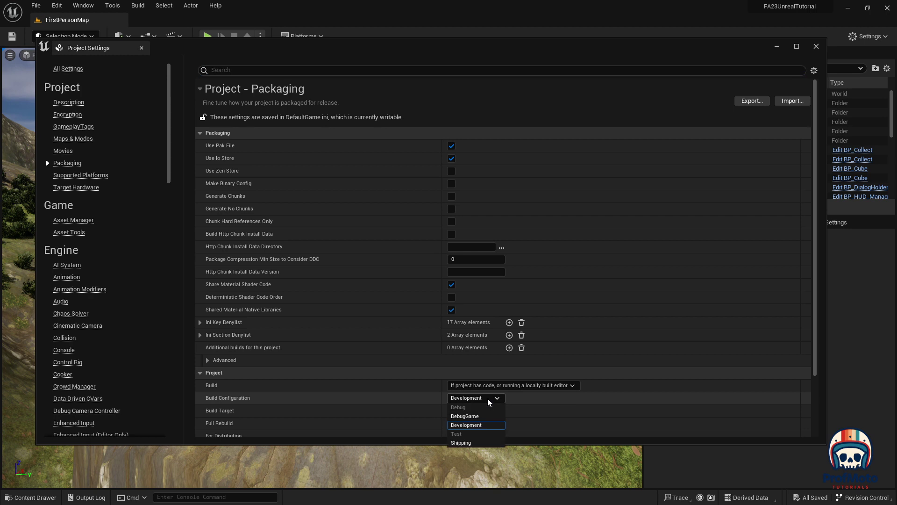
click(479, 443)
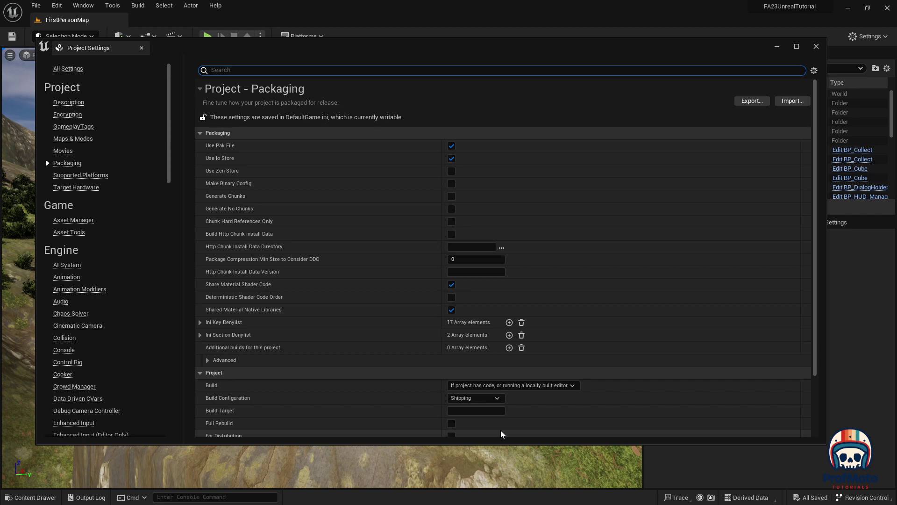
click(496, 399)
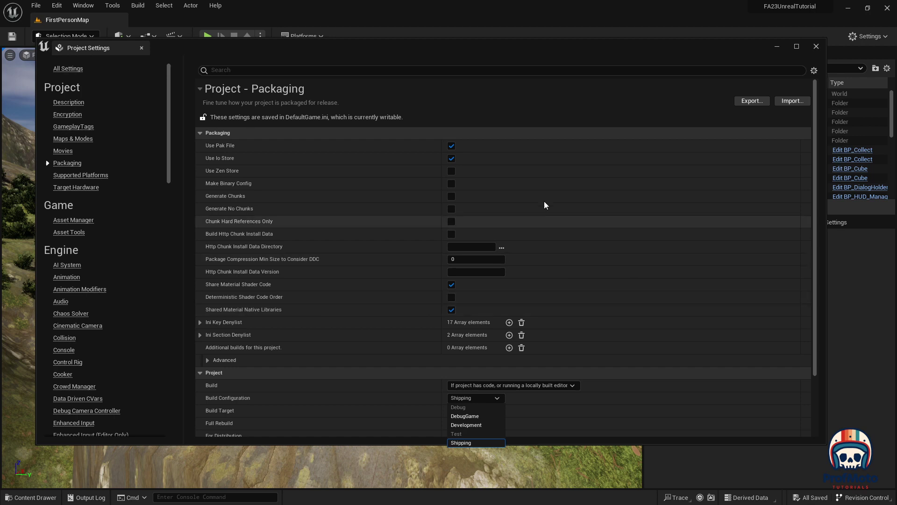
click(589, 112)
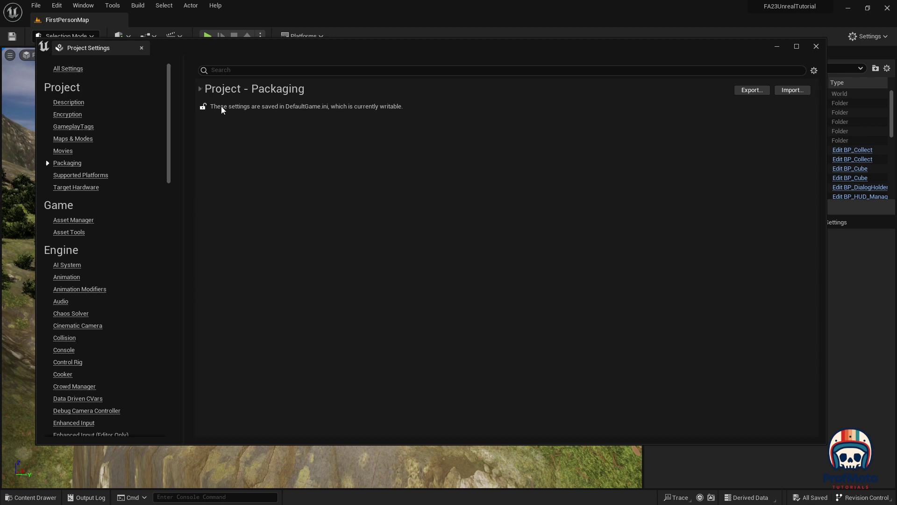
click(205, 92)
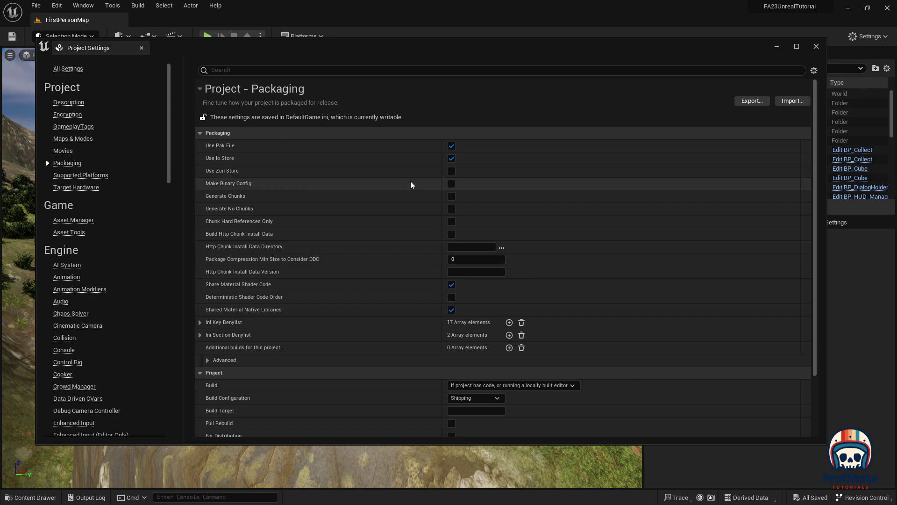
- Review the Game Default Map and Editor Startup Map choices in Maps & Modes, recheck the Packaging settings, and close Project Settings
click(74, 140)
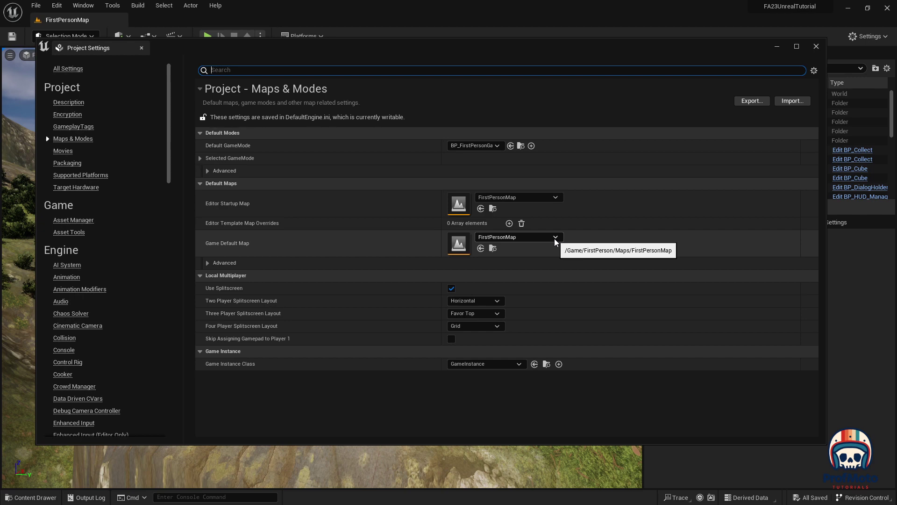
click(556, 240)
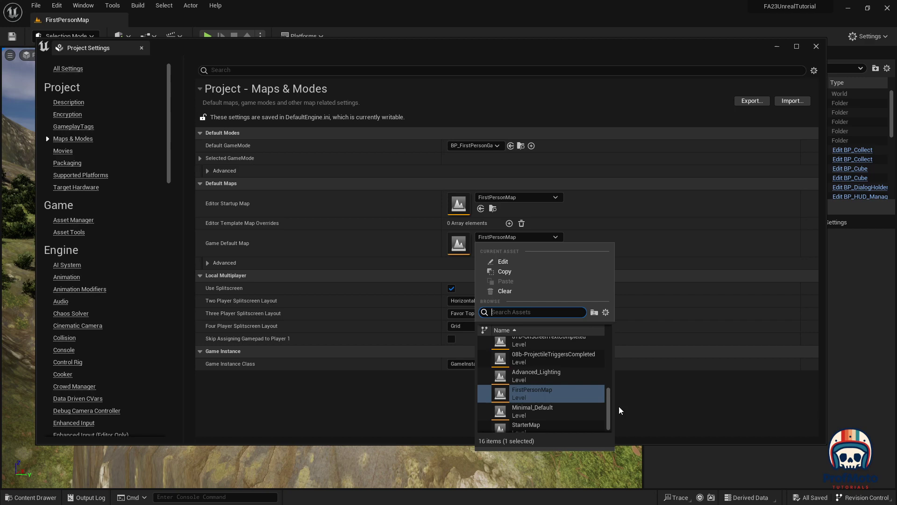
scroll(608, 411, up, 2)
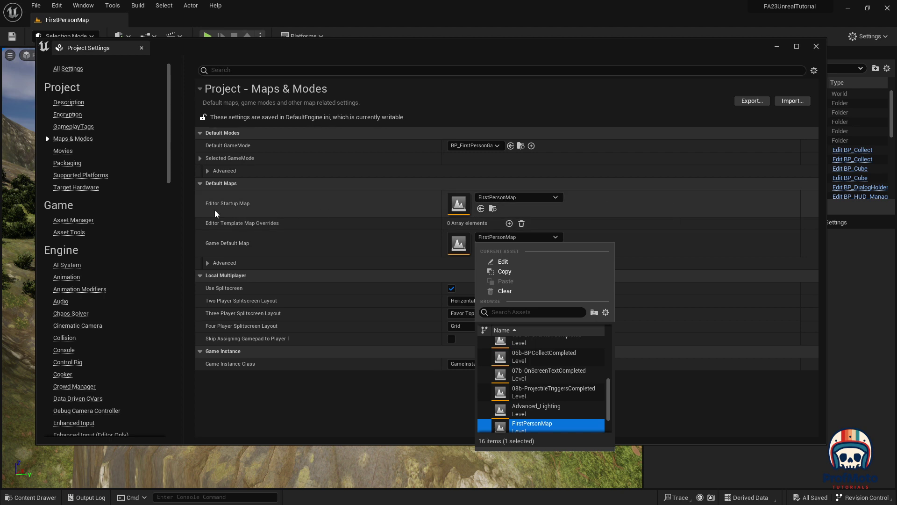
click(542, 199)
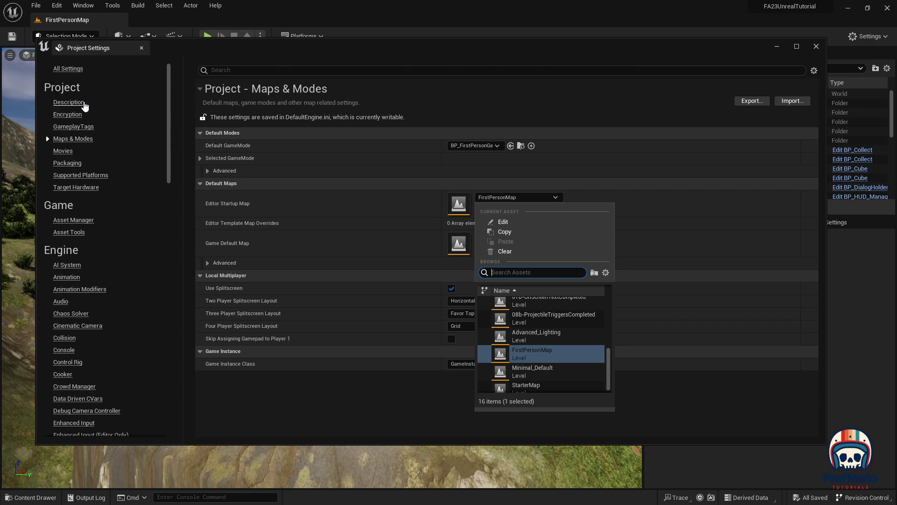
click(65, 164)
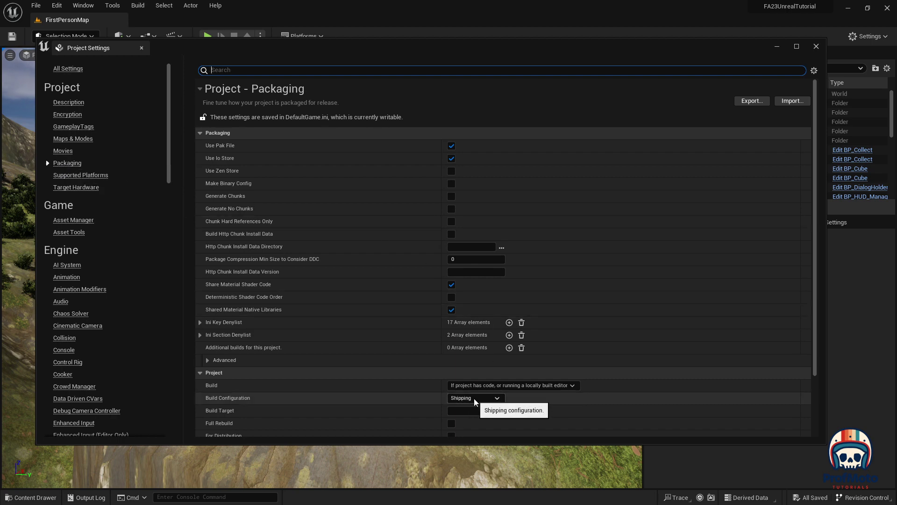
click(816, 47)
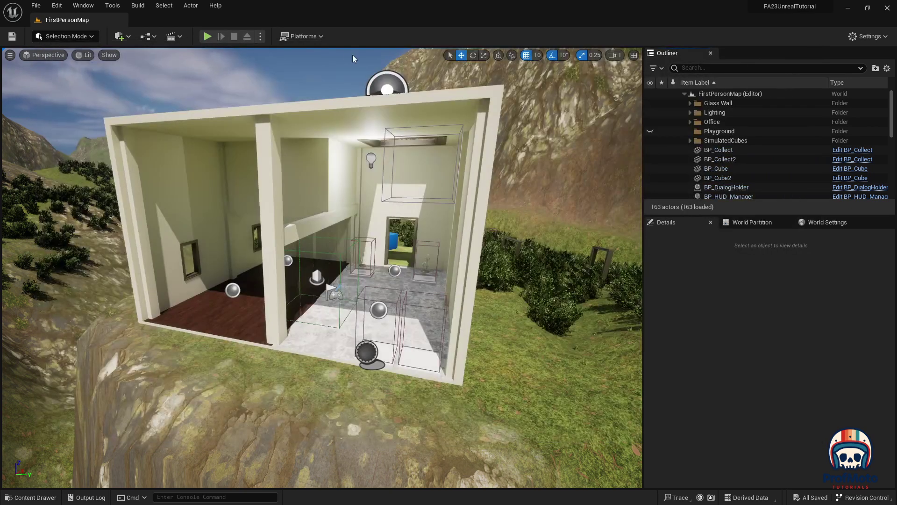
- Set the binary configuration for the Windows platform to Use Project Setting (Shipping)
click(316, 37)
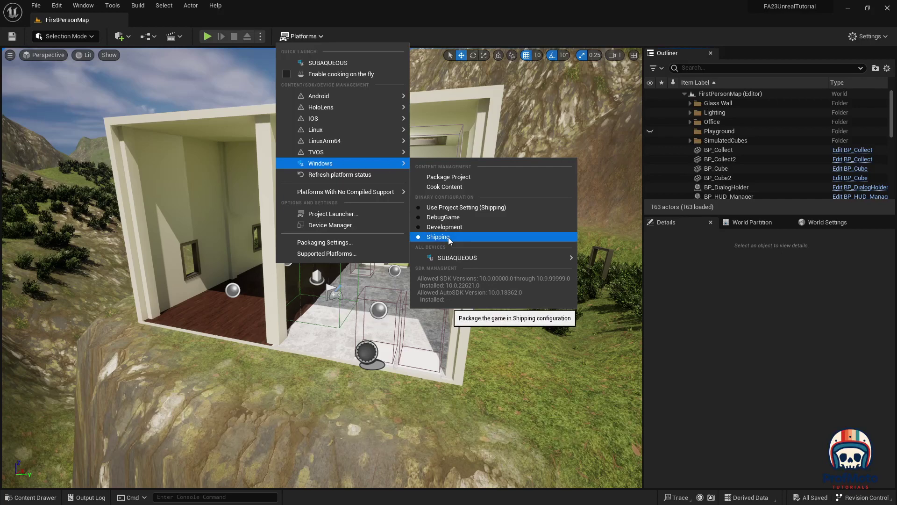
click(435, 209)
- Start packaging the project for Windows and create a destination folder named PublishTutorial inside UE5Proj\Build
click(319, 40)
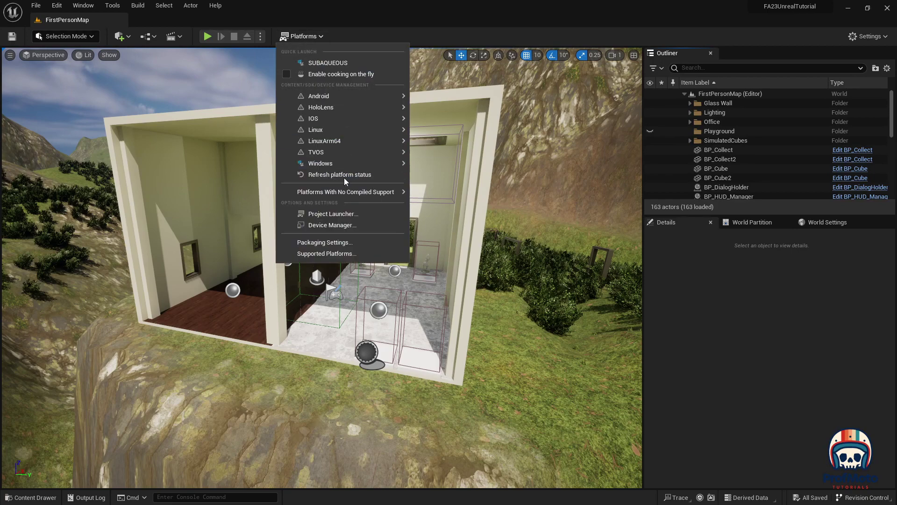
mouse_move(380, 163)
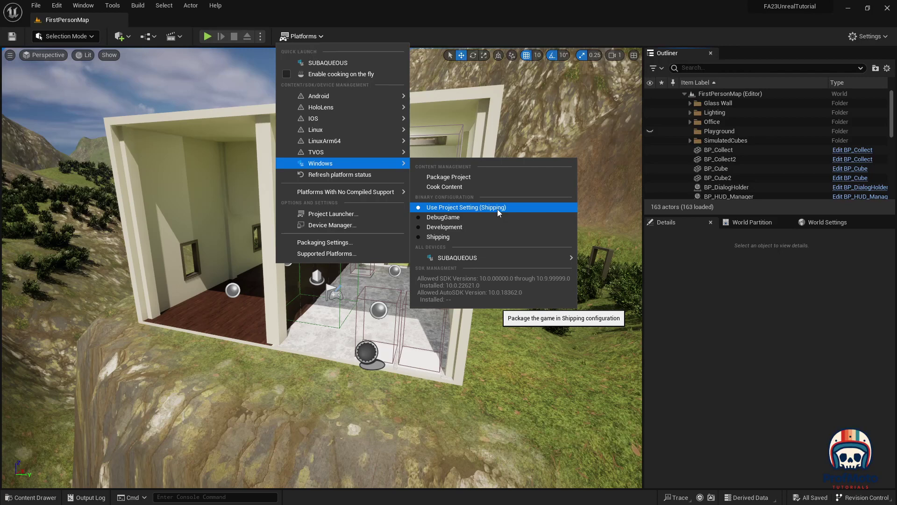
click(454, 178)
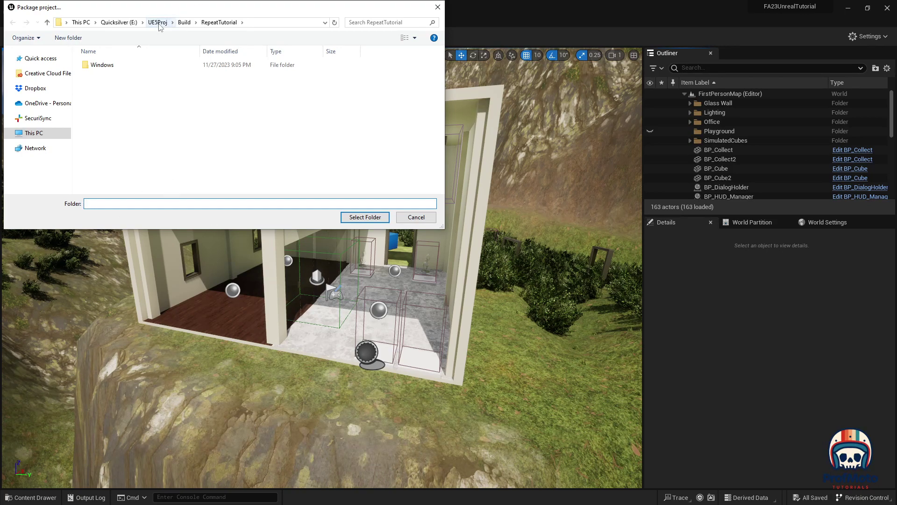
click(184, 22)
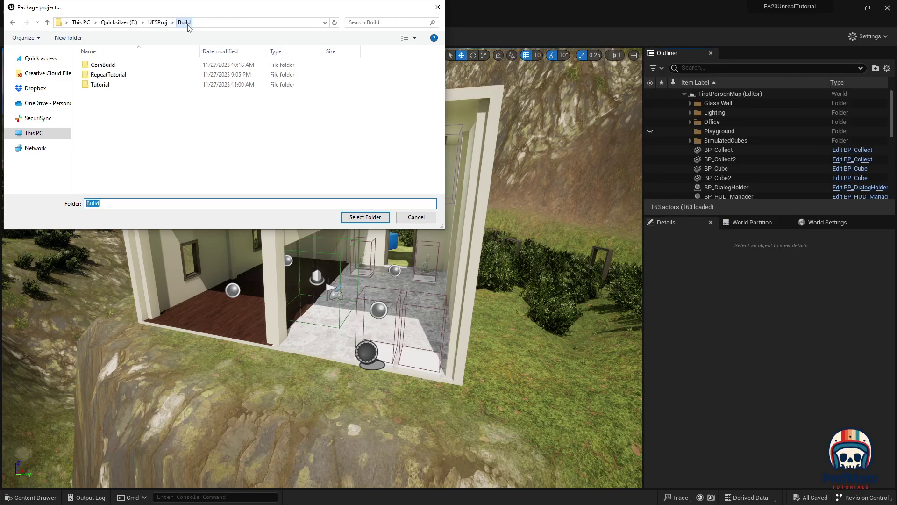
right_click(120, 132)
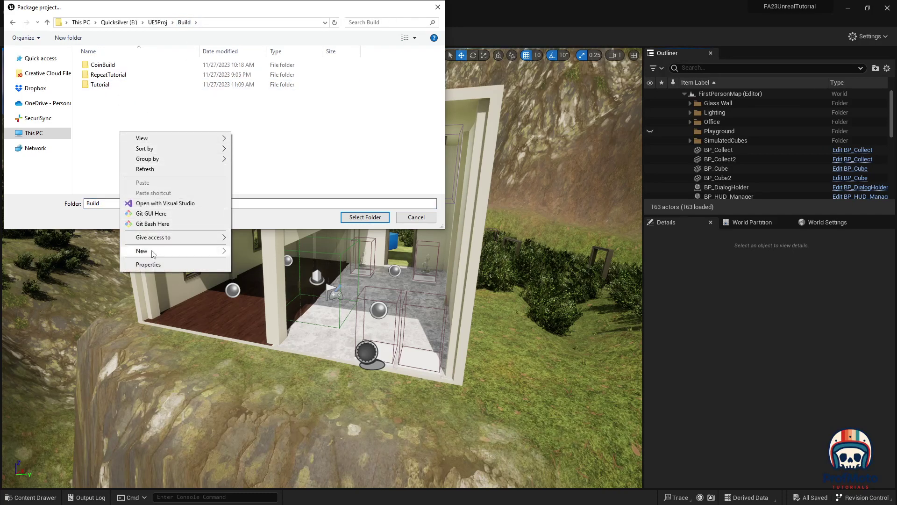
mouse_move(154, 253)
click(248, 252)
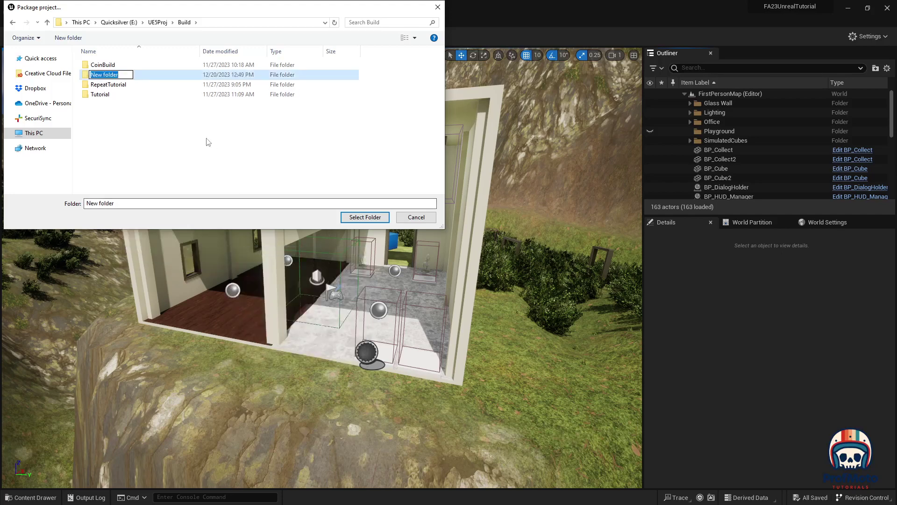
text(Pub)
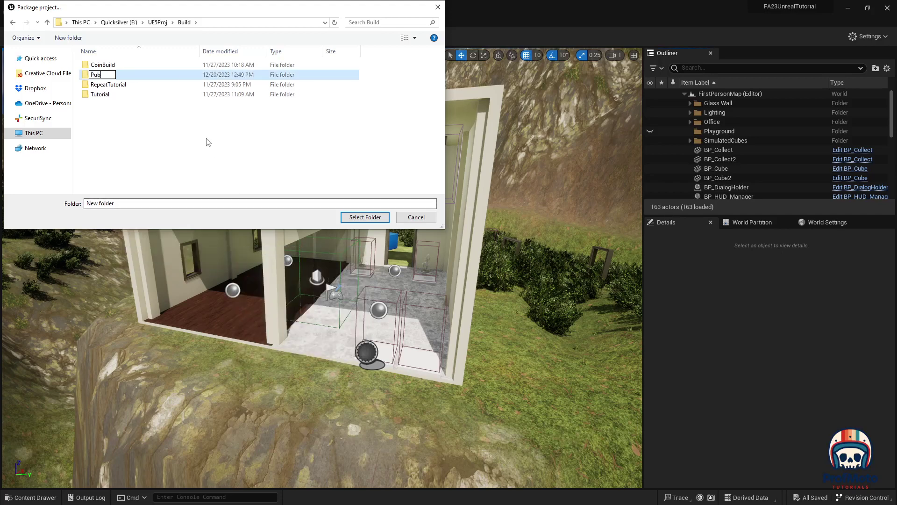
text(lishTutorial)
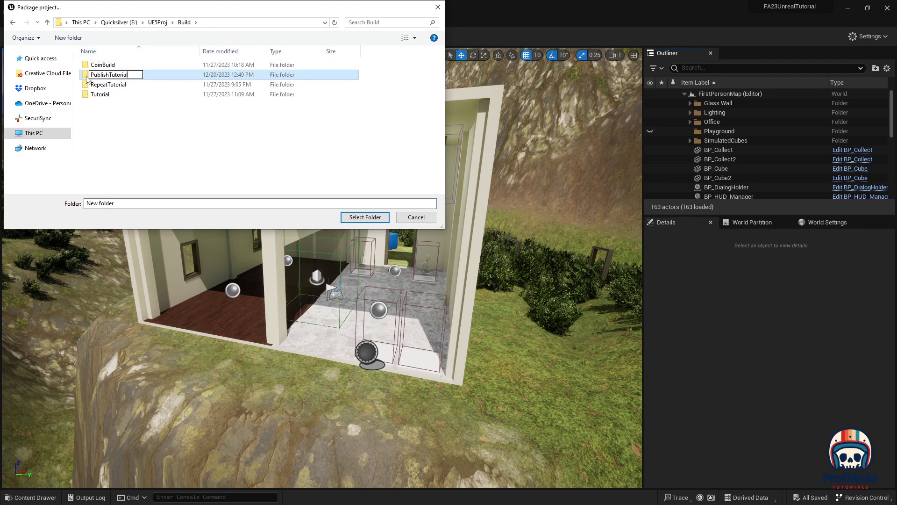
click(128, 136)
- Package the project into the PublishTutorial folder, view the packaging output log, and bring up the Content Drawer
double_click(102, 75)
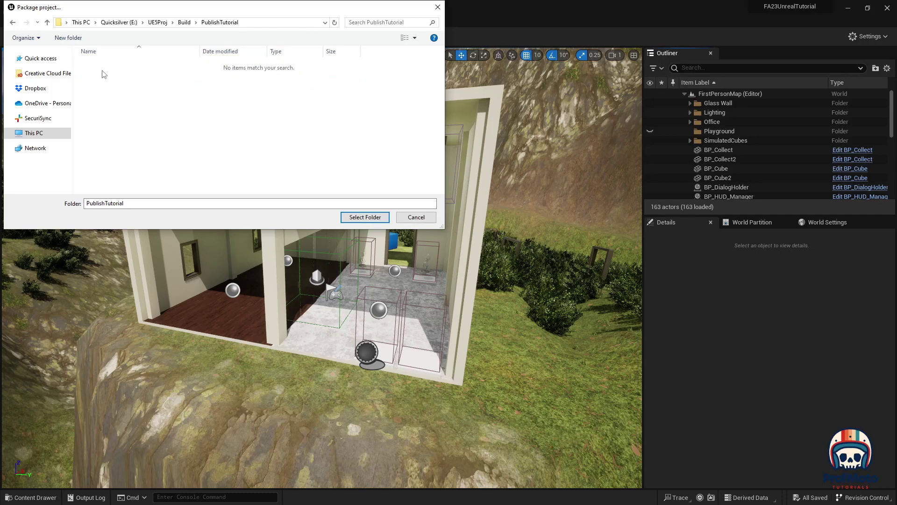
click(365, 217)
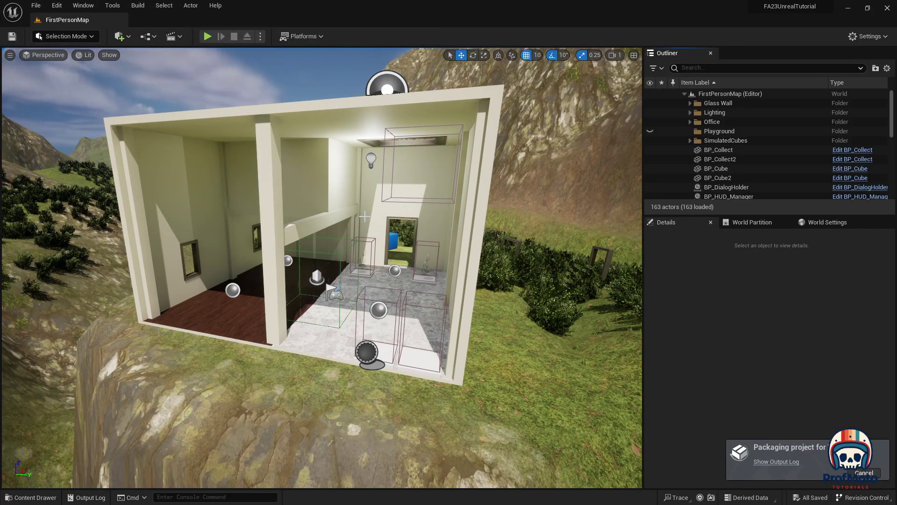
click(771, 461)
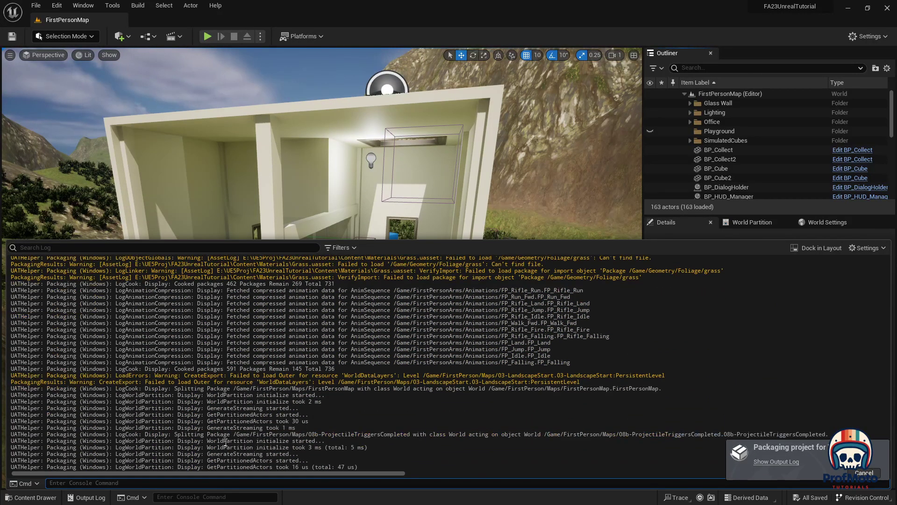
click(48, 499)
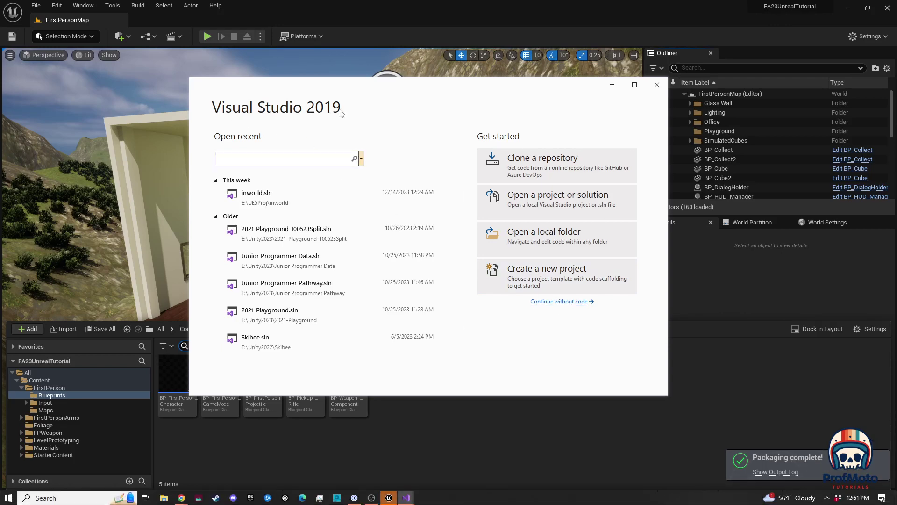
- Continue into Visual Studio 2019 without code, move its window into view, and open Get Tools and Features
click(558, 302)
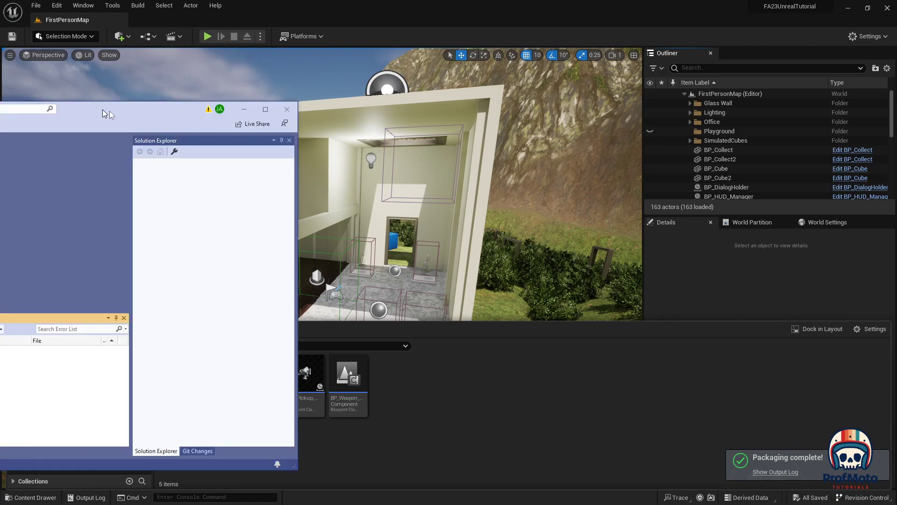
drag(102, 110, 567, 69)
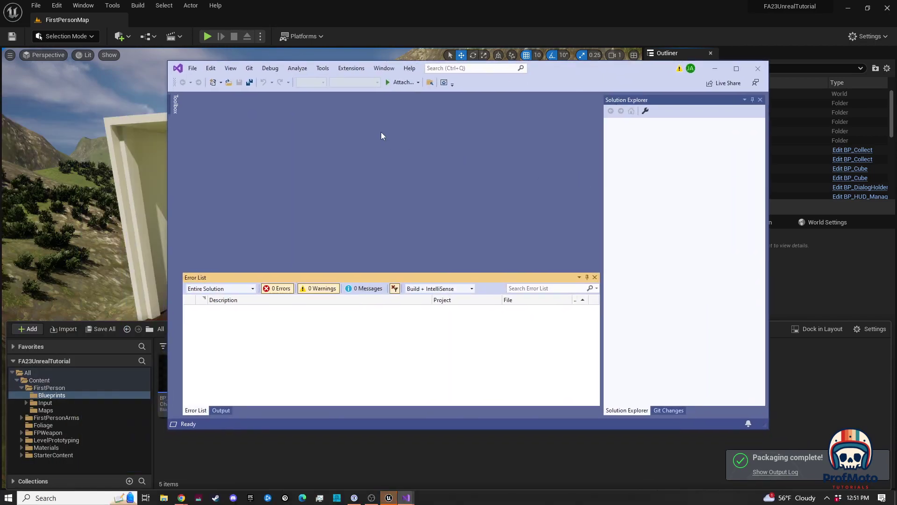
click(324, 70)
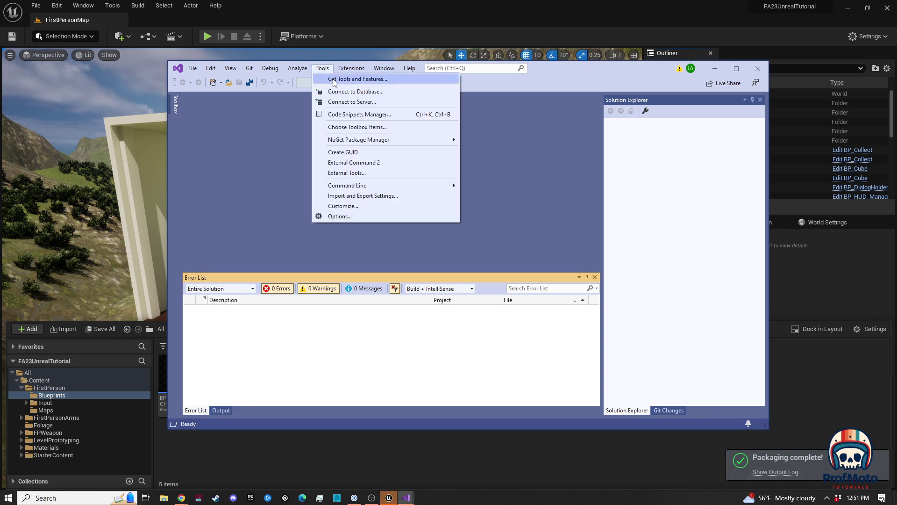
click(333, 80)
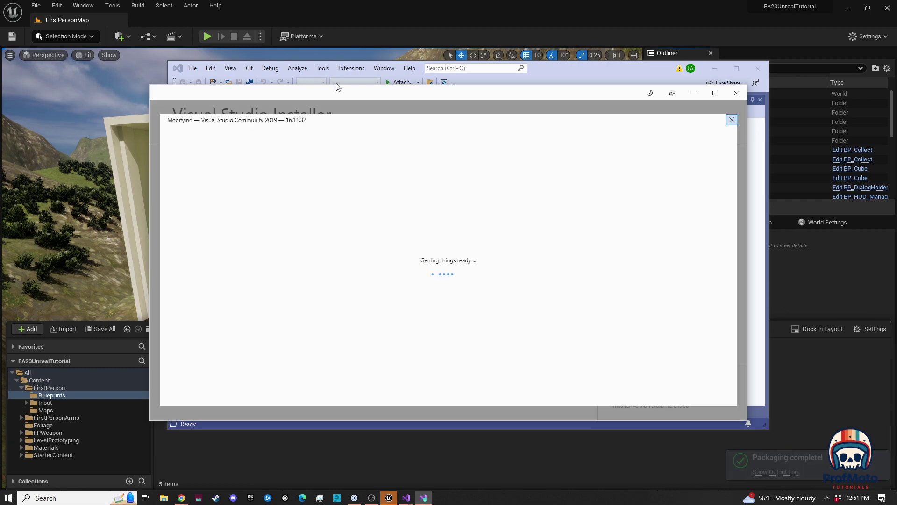
- Examine the individual components of Visual Studio Community 2019 in the installer, and close the installer and Visual Studio
click(731, 119)
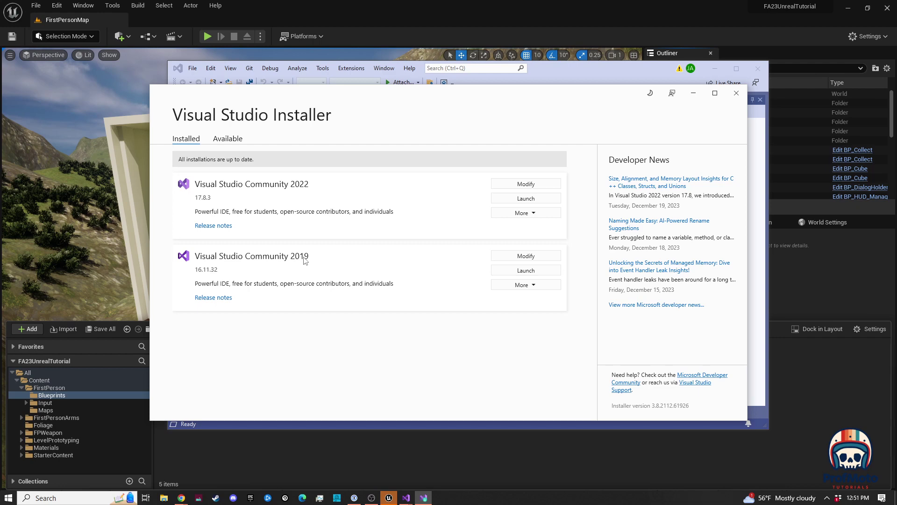
click(516, 257)
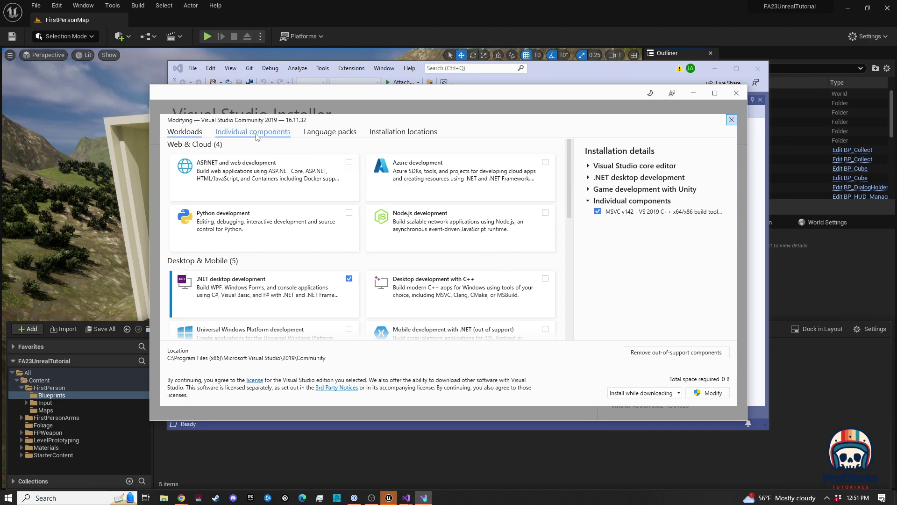
click(257, 135)
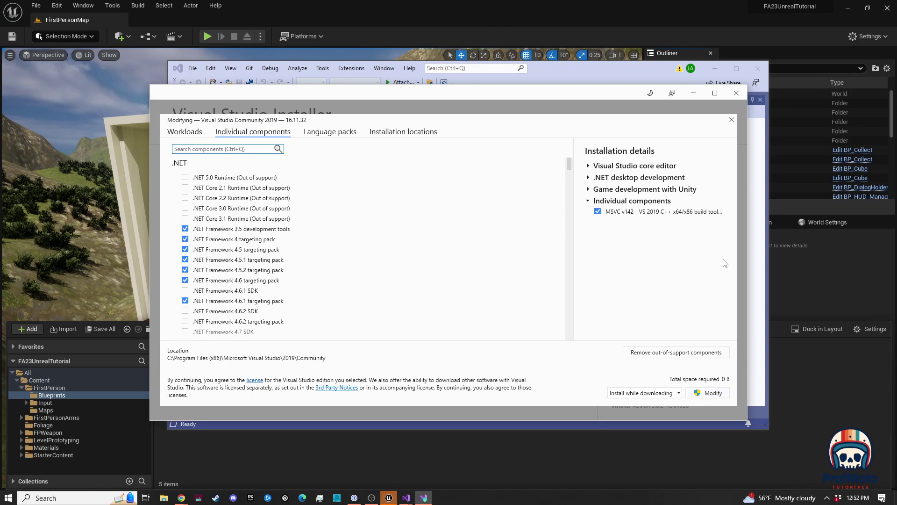
click(732, 120)
click(738, 95)
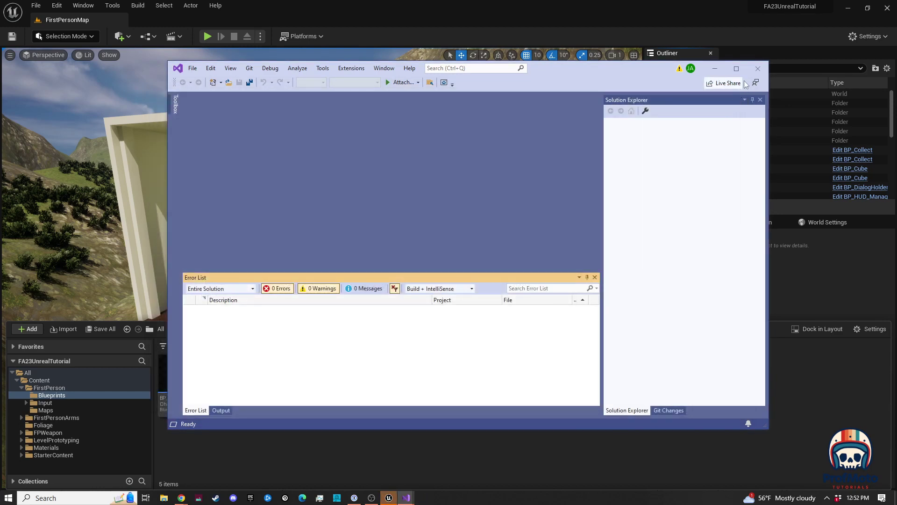
click(757, 68)
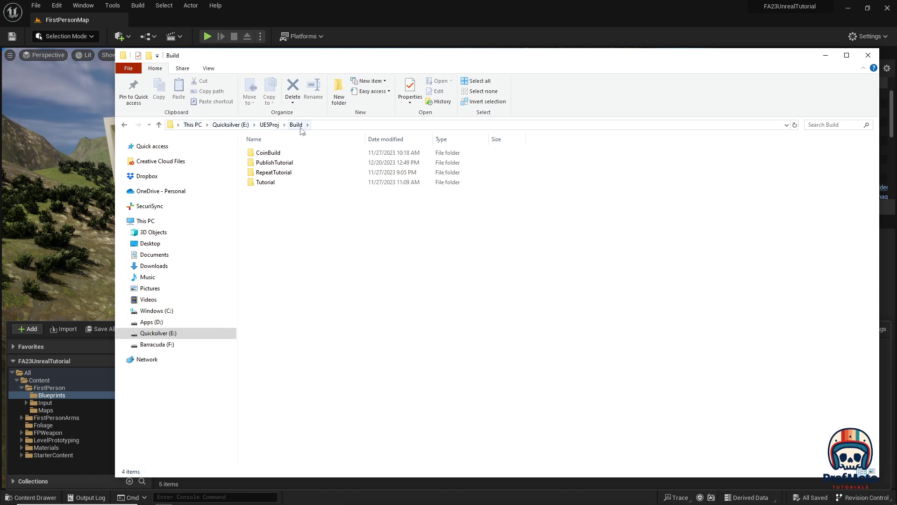
- Open the Windows folder inside PublishTutorial and examine the packaged game's Engine and FA23UnrealTutorial folders and its manifest files
double_click(260, 164)
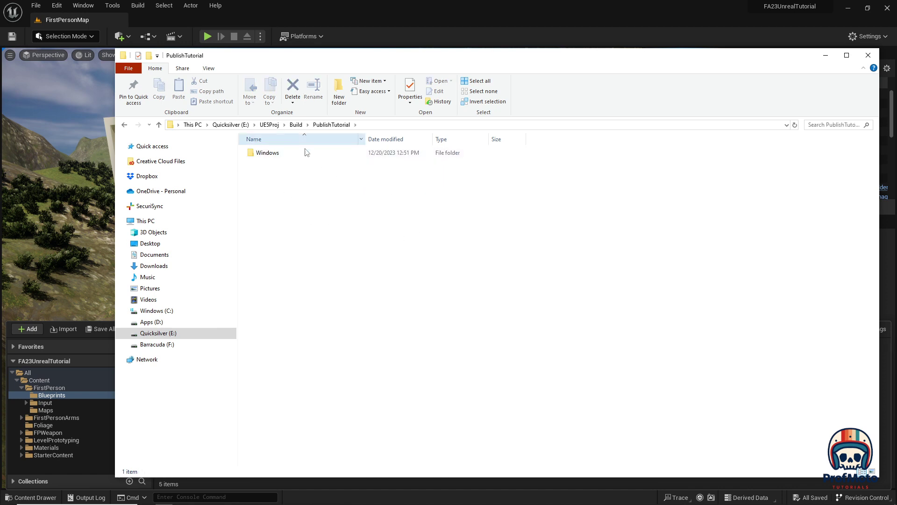
double_click(252, 156)
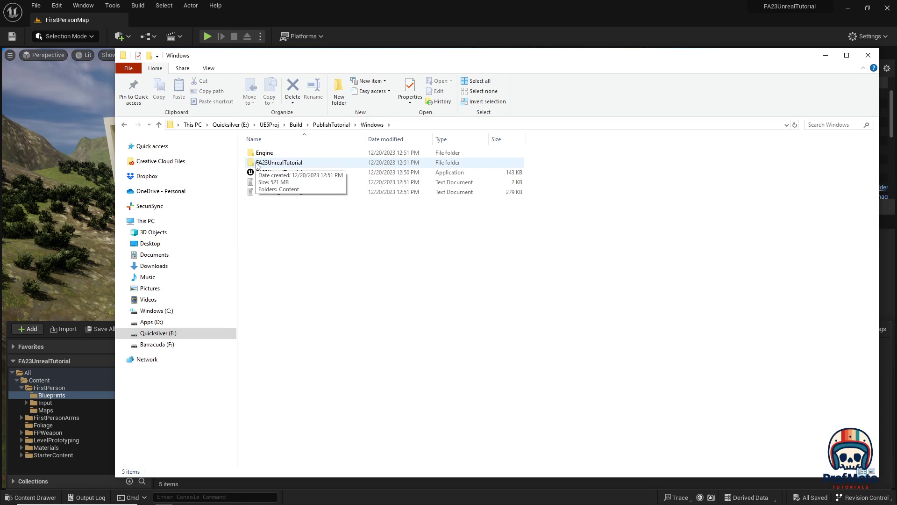
click(281, 166)
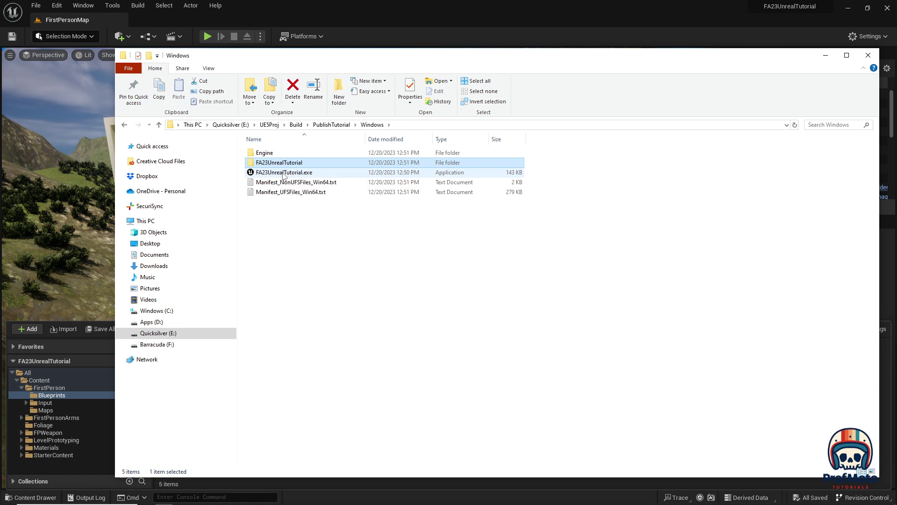
click(260, 153)
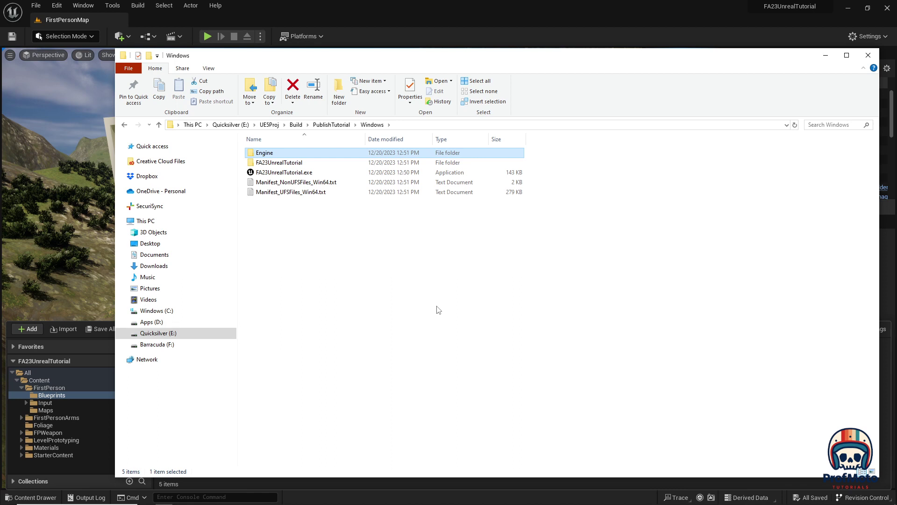
click(336, 183)
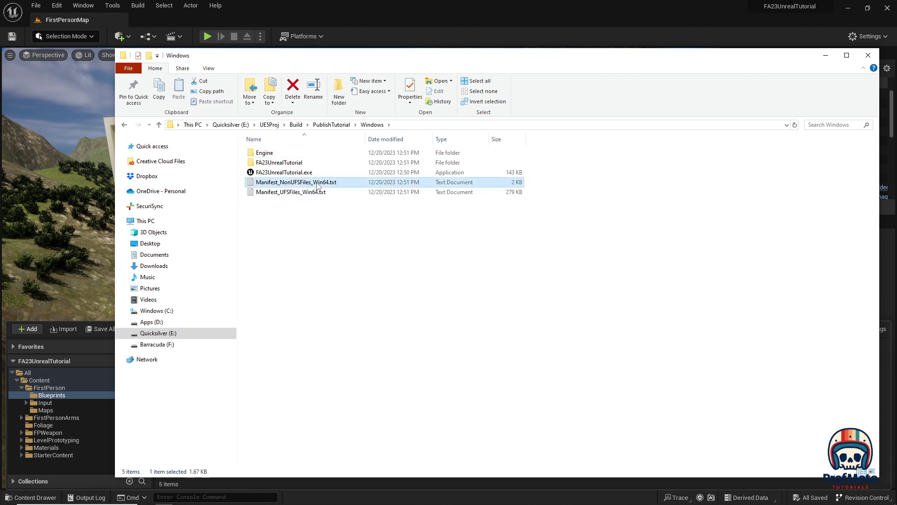
click(345, 193)
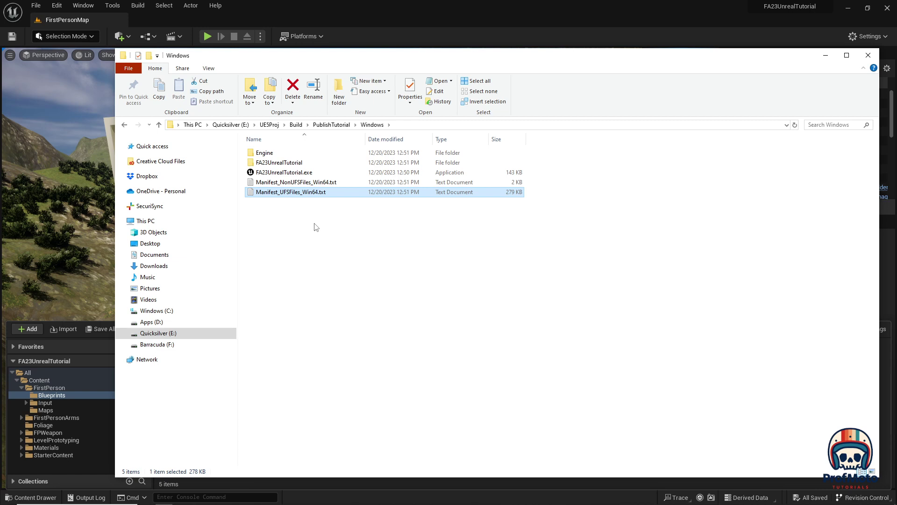
click(373, 238)
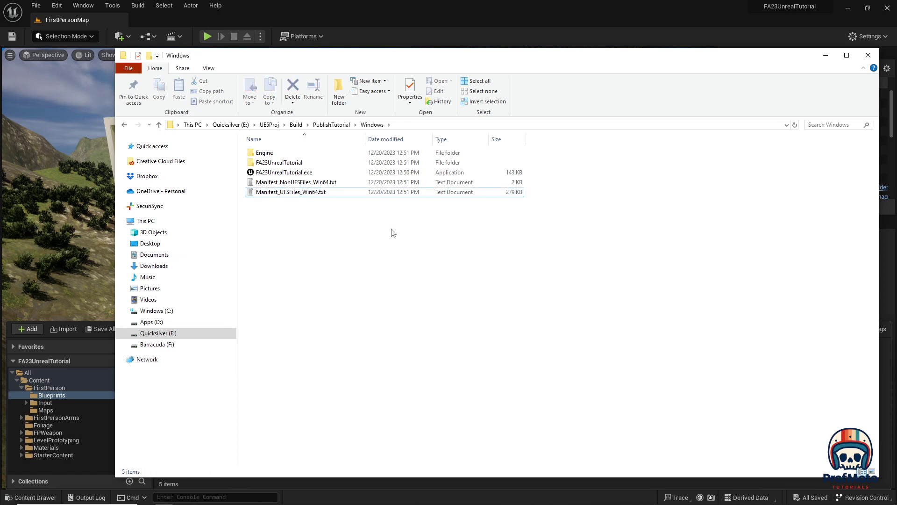
- Delete the Manifest_NonUFSFiles_Win64.txt and Manifest_UFSFiles_Win64.txt files from the packaged Windows folder
click(305, 192)
shift+click(304, 182)
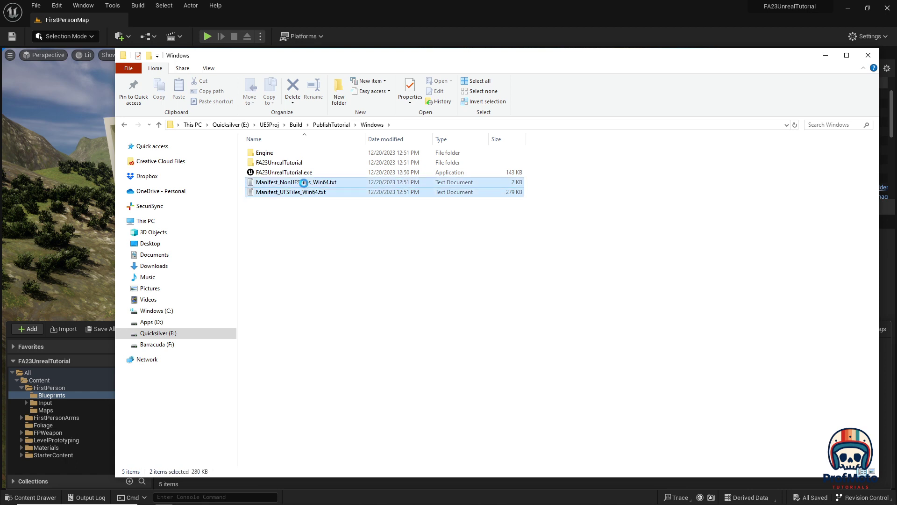
key(Delete)
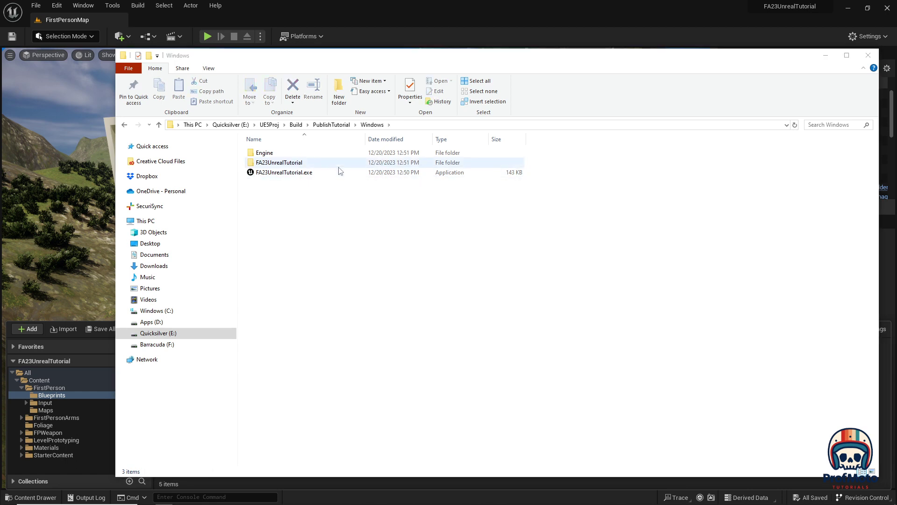
click(277, 173)
- Return to the PublishTutorial folder and enter Lastname_Firstname_Assignment as the Windows folder's new name
click(339, 126)
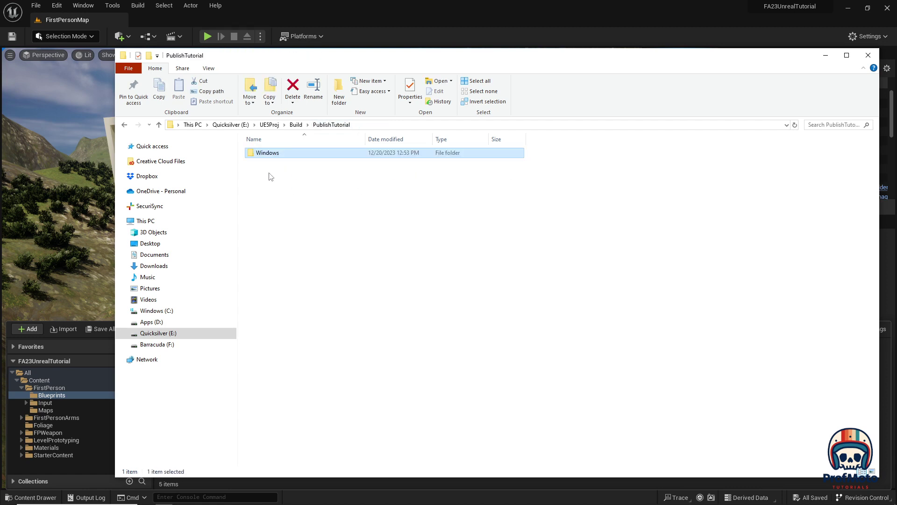
click(270, 154)
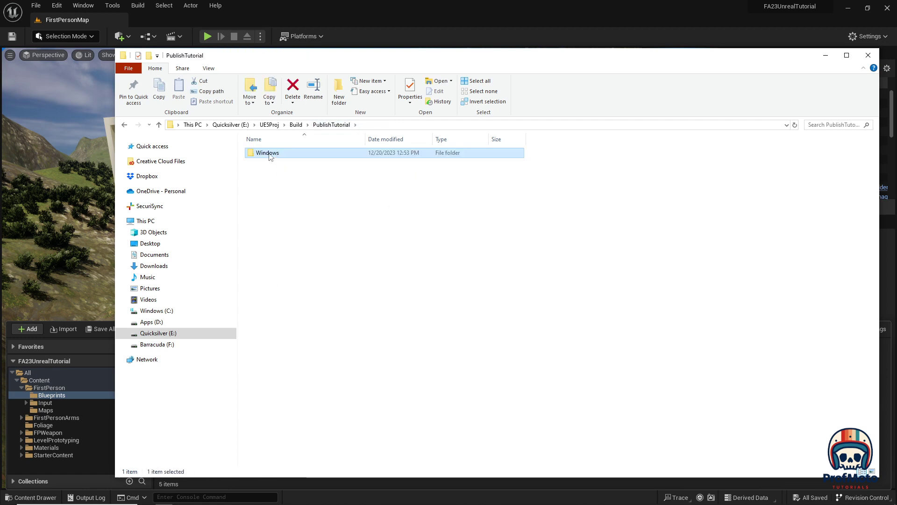
click(289, 154)
double_click(289, 155)
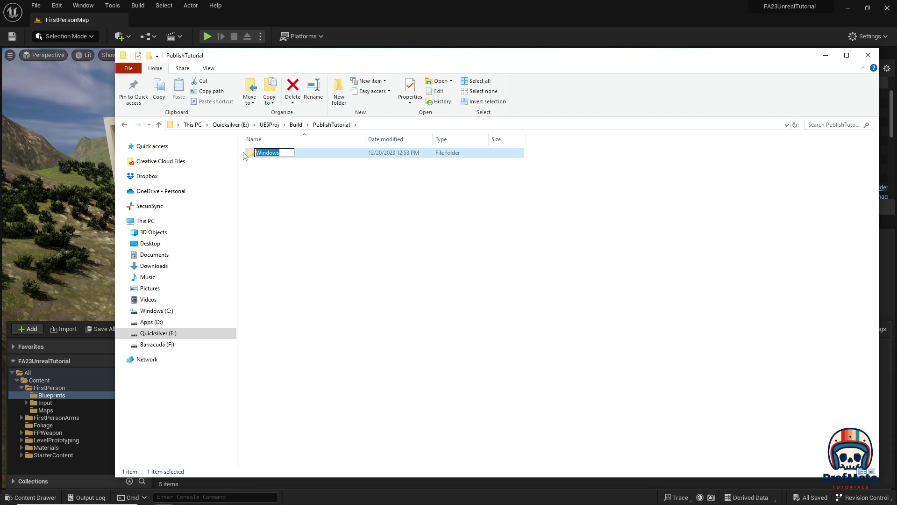
text(Lastname_Firstname_Assignment)
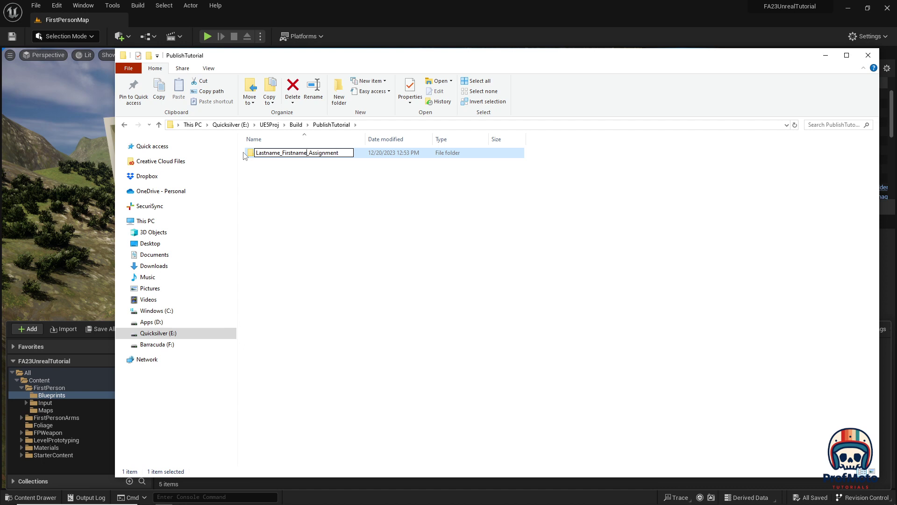
- Remove the underscores and replace the Assignment ending so the build folder is named LastnameFirstnameProj03
key(Delete)
key(Left)
key(Left)
key(Left)
key(Left)
key(Left)
key(Left)
key(BackSpace)
key(End)
key(BackSpace)
key(BackSpace)
key(BackSpace)
key(BackSpace)
key(BackSpace)
key(BackSpace)
key(BackSpace)
key(BackSpace)
key(BackSpace)
key(BackSpace)
text(Proj)
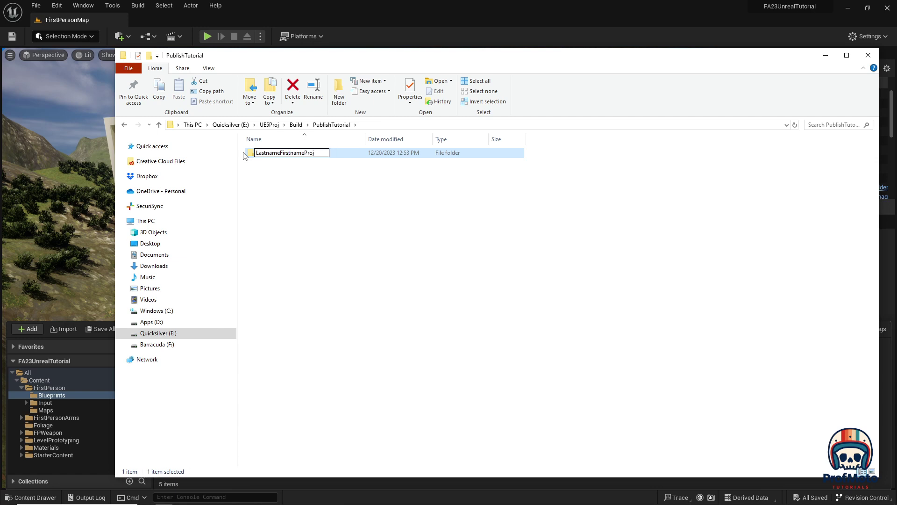
text(03)
click(322, 213)
- Open the LastnameFirstnameProj03 folder and launch the packaged game FA23UnrealTutorial.exe
click(254, 154)
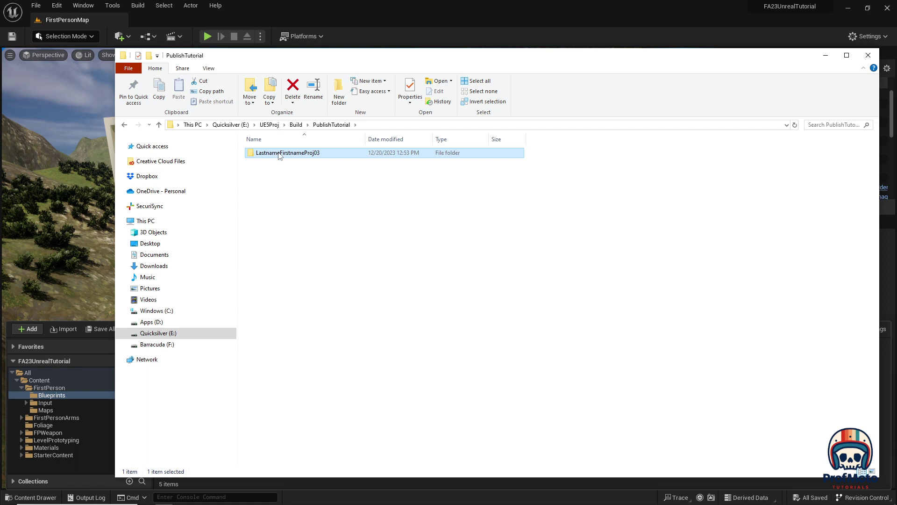
double_click(279, 153)
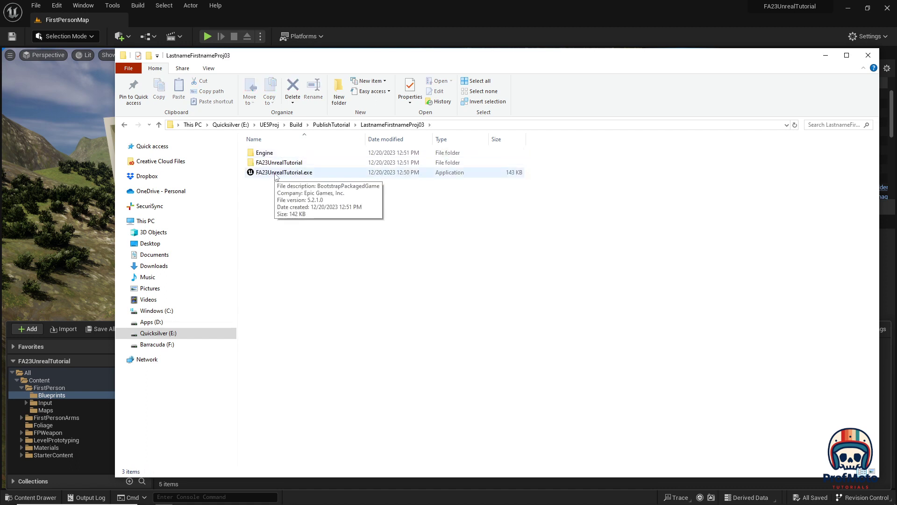
double_click(276, 174)
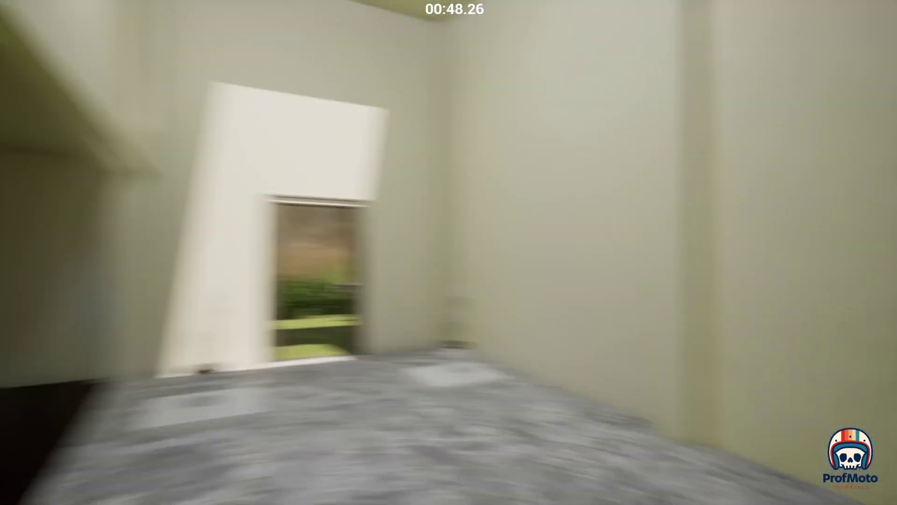
- Test the packaged game by walking around the building between the doorway and the open side with the white platforms
key(w)
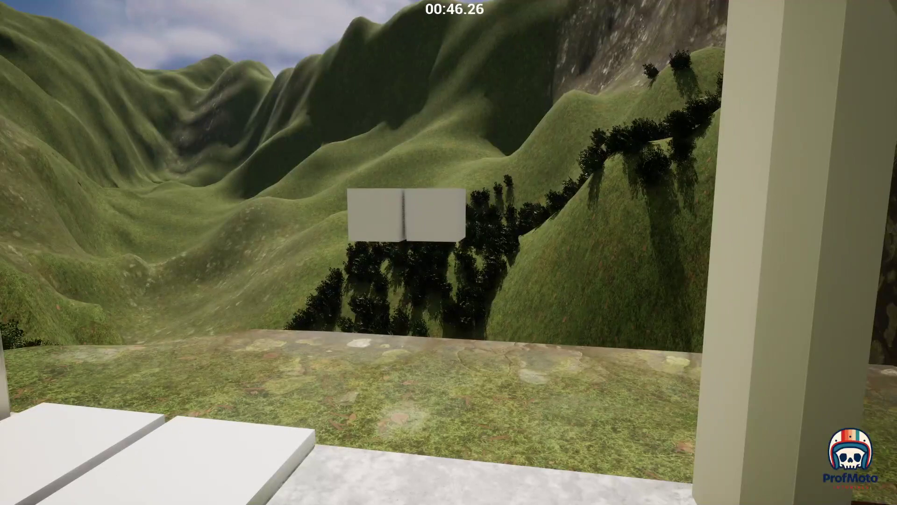
key(w)
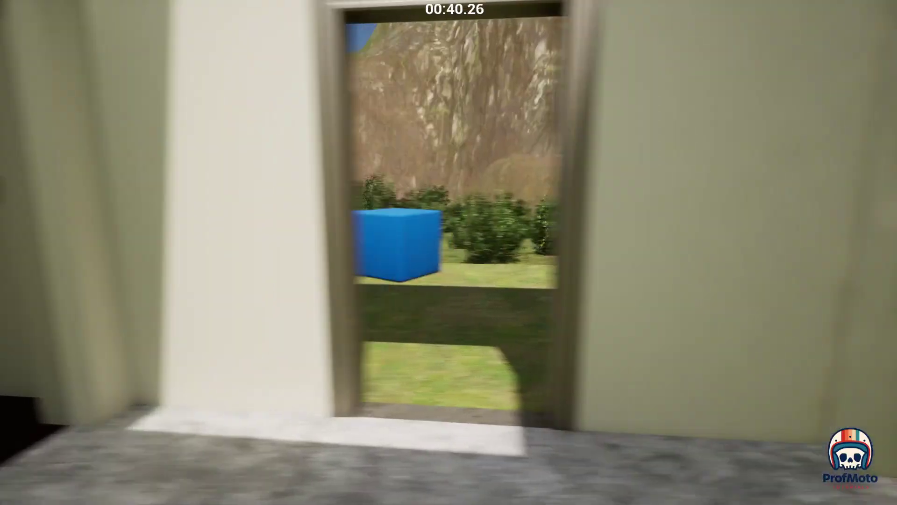
key(s)
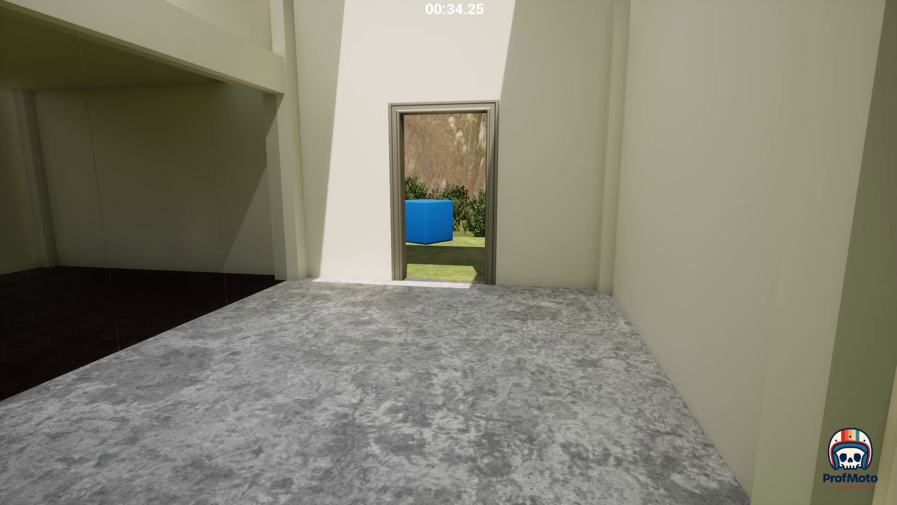
key(w)
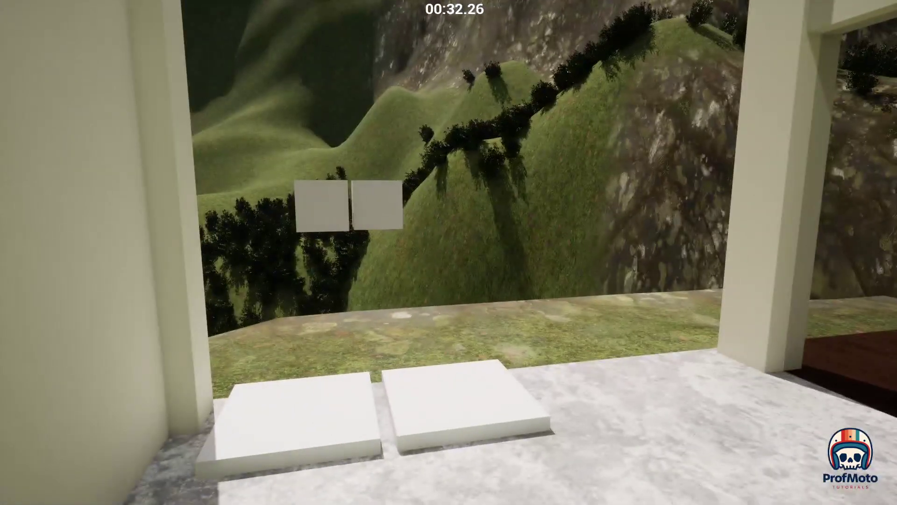